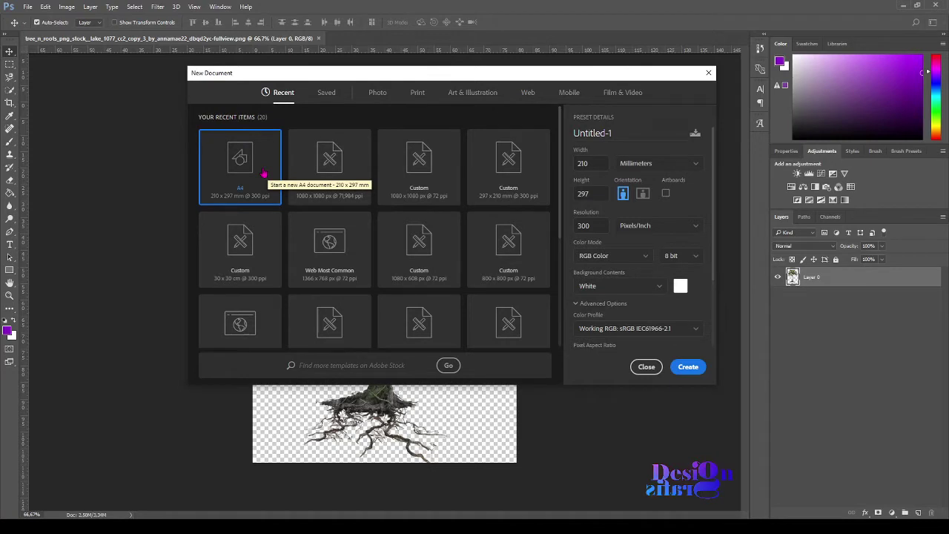
Create a new portrait A4 document, 210 x 297 mm at 300 pixels/inch, in RGB Color with a white background
click(639, 257)
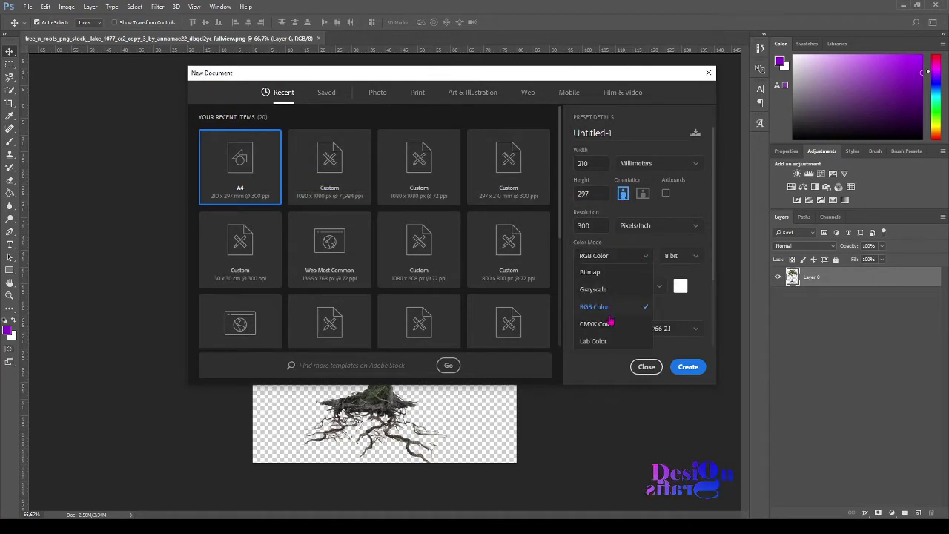
click(653, 346)
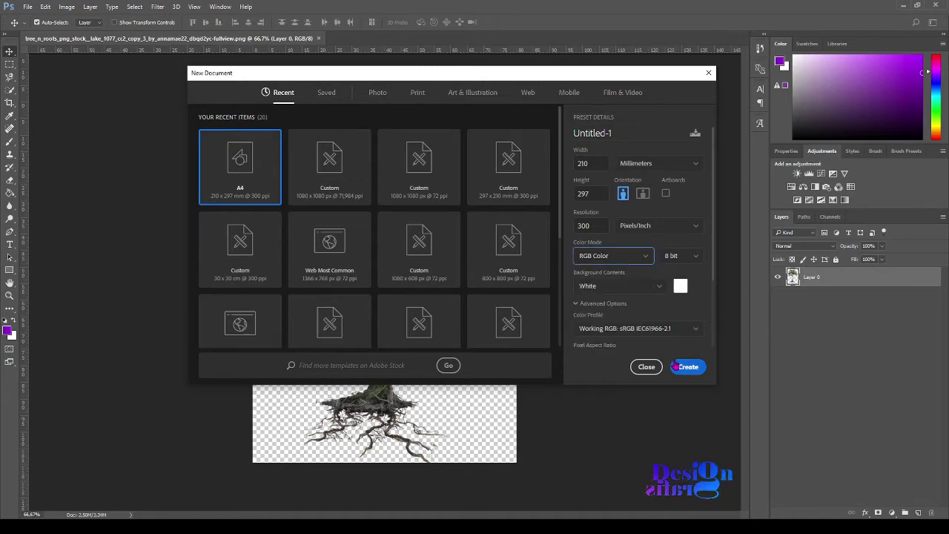
click(683, 366)
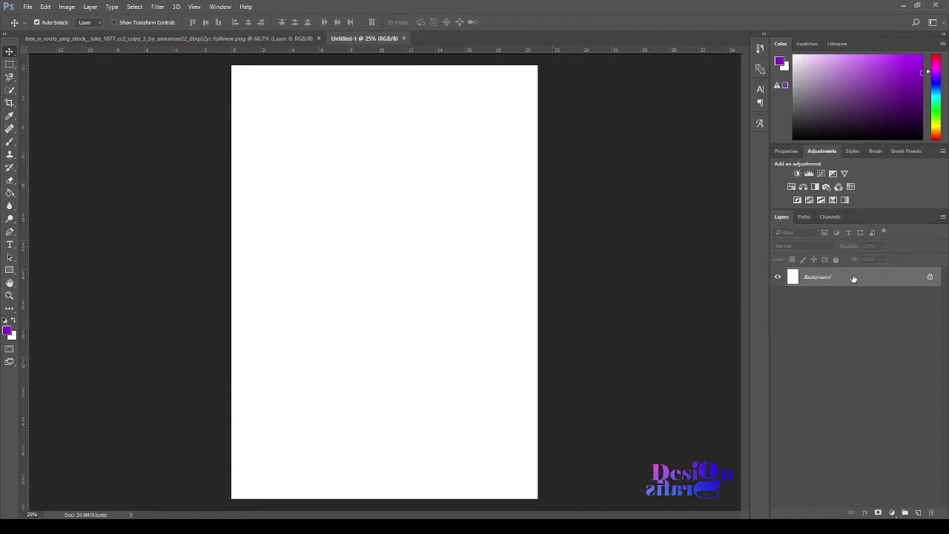
Add a new layer and draw a rectangle of about 2036 x 3104 px on it, leaving an even margin inside the page
click(918, 512)
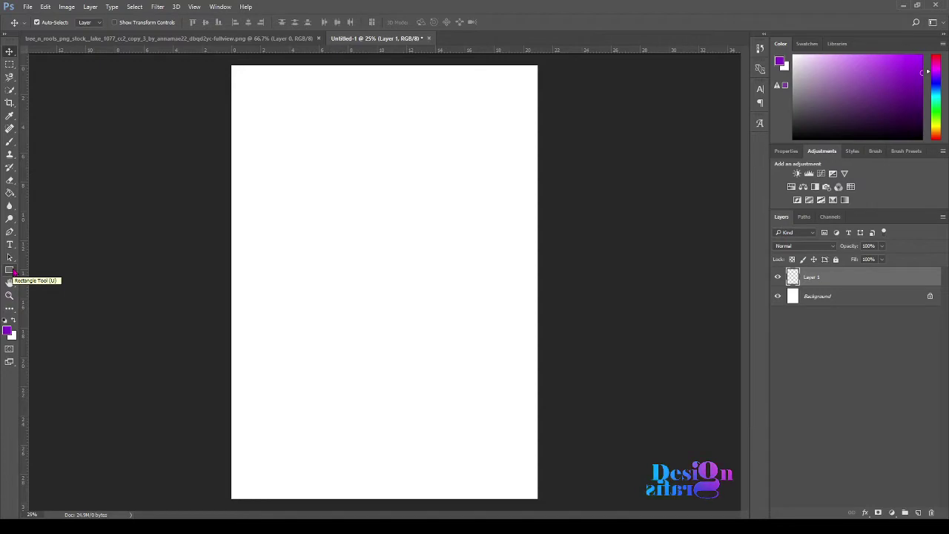
click(10, 270)
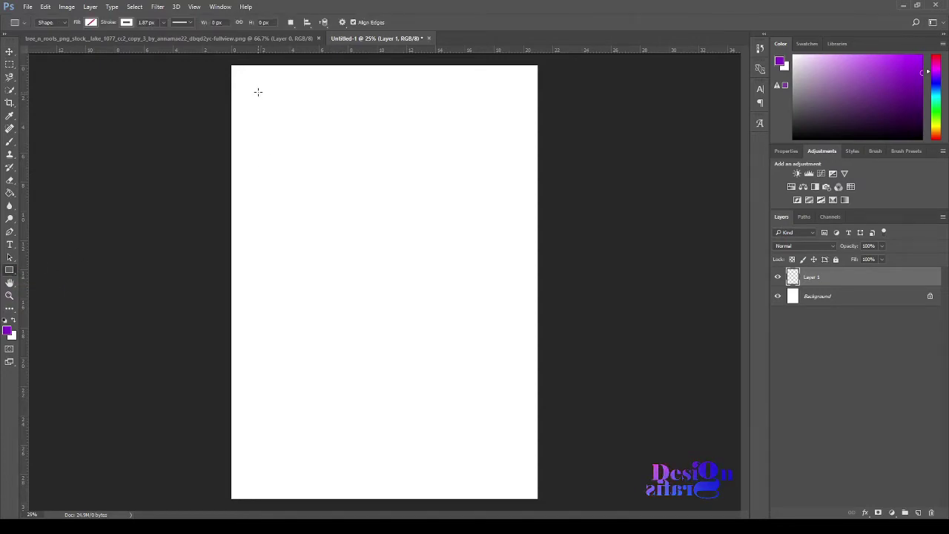
drag(258, 89, 510, 473)
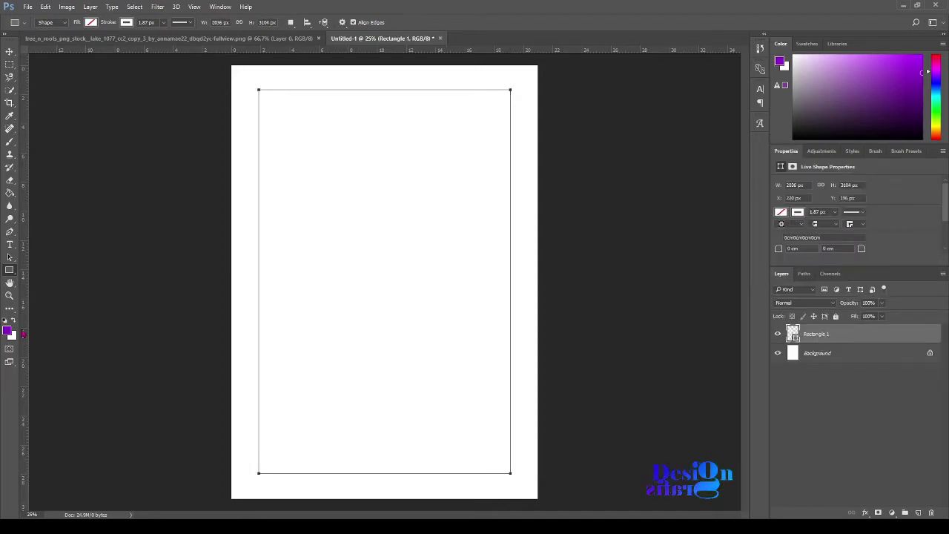
Try cyan and purple swatches as the rectangle's fill and settle on light blue from the recently used colors
click(91, 23)
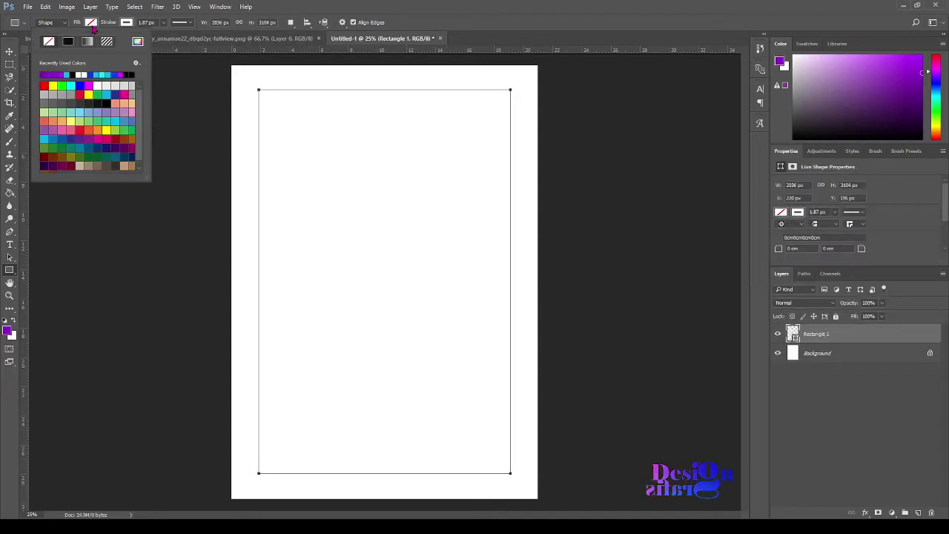
click(70, 73)
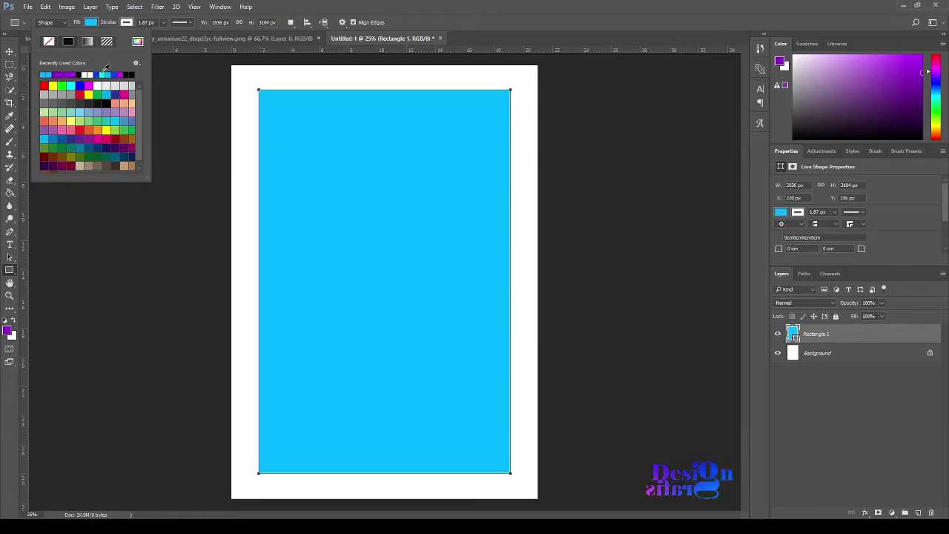
click(62, 73)
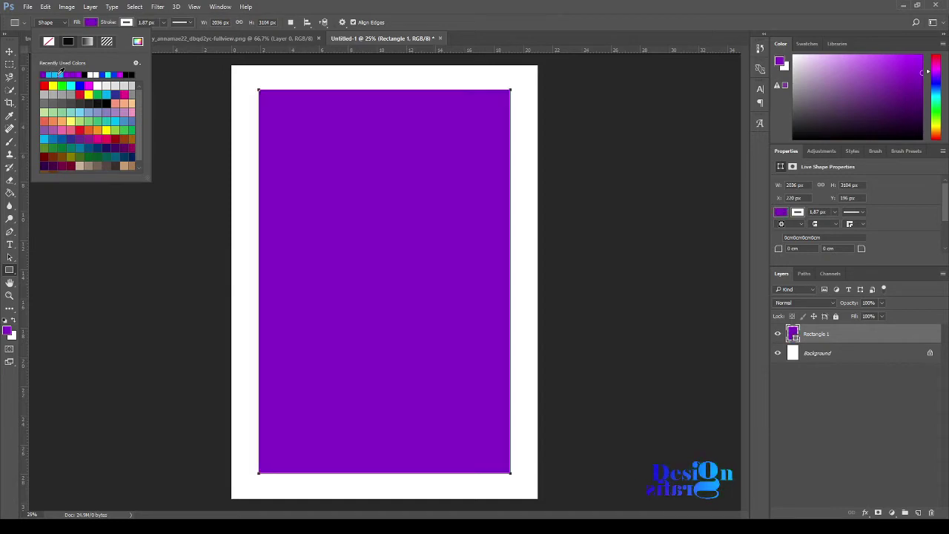
click(106, 72)
click(64, 74)
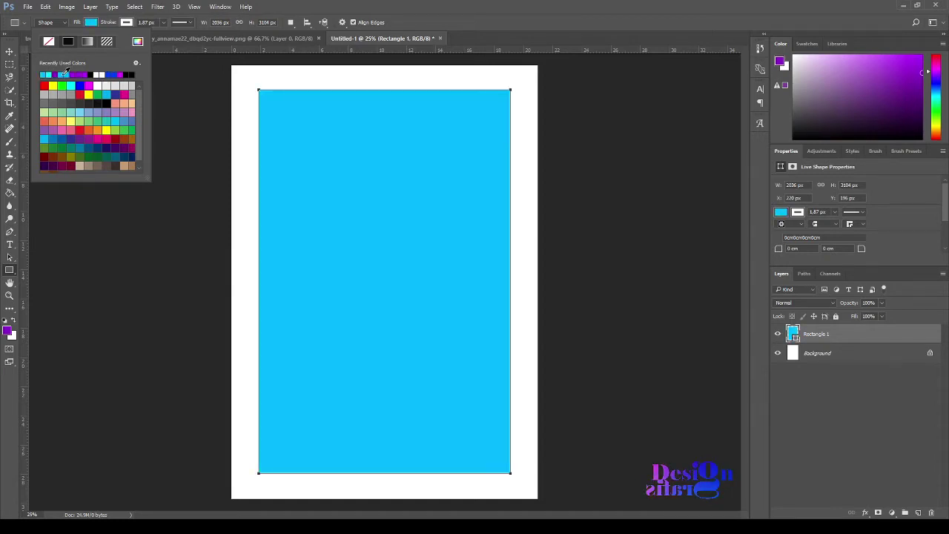
click(10, 51)
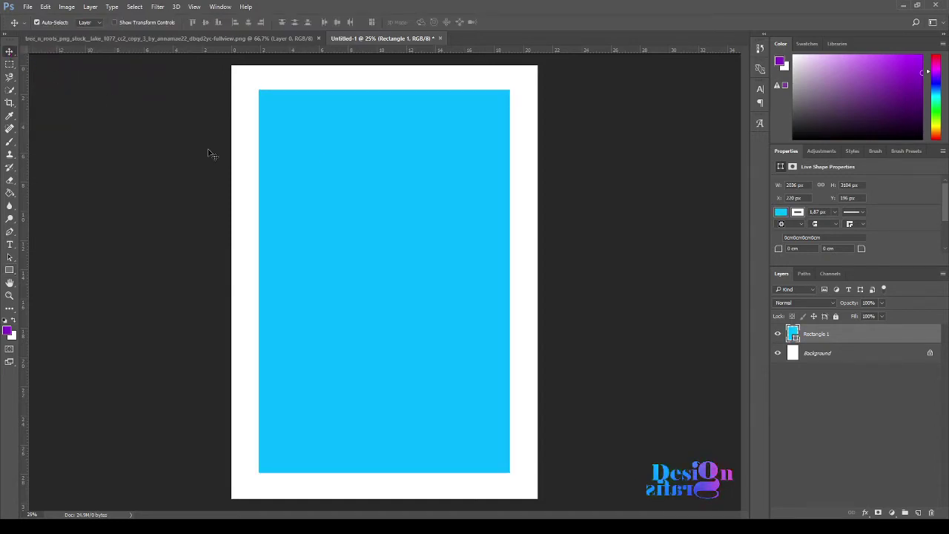
Add a new empty layer and place it between the rectangle layer and the Background layer
click(919, 512)
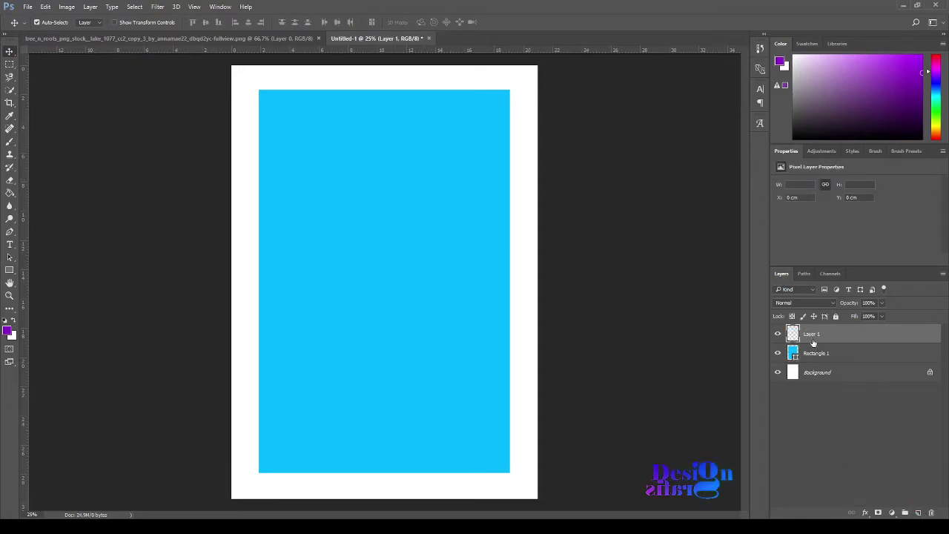
mouse_move(826, 336)
mouse_down()
mouse_move(827, 362)
mouse_move(828, 351)
mouse_up()
click(825, 335)
click(827, 353)
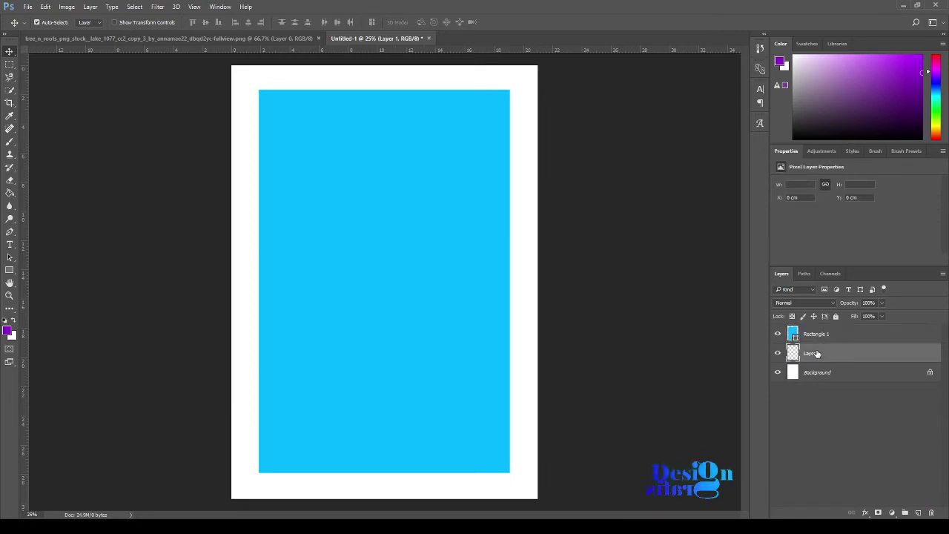
Rename the empty layer beneath the rectangle as "BAckground Color"
right_click(827, 353)
key(Escape)
right_click(830, 358)
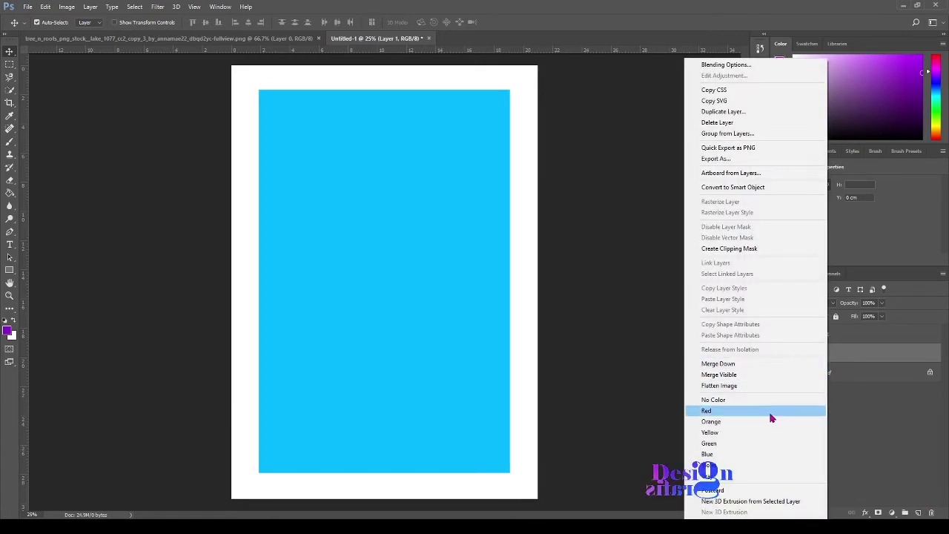
click(845, 357)
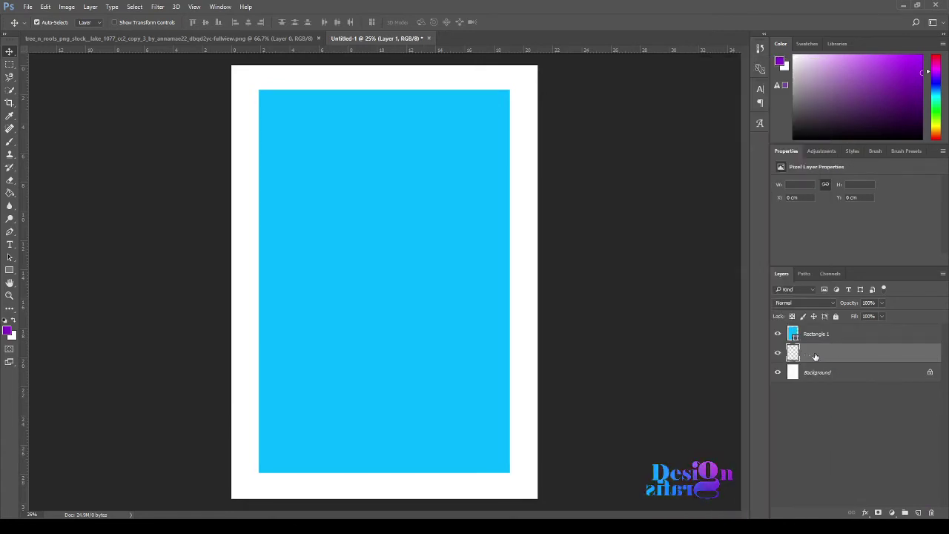
double_click(815, 355)
text(BAc)
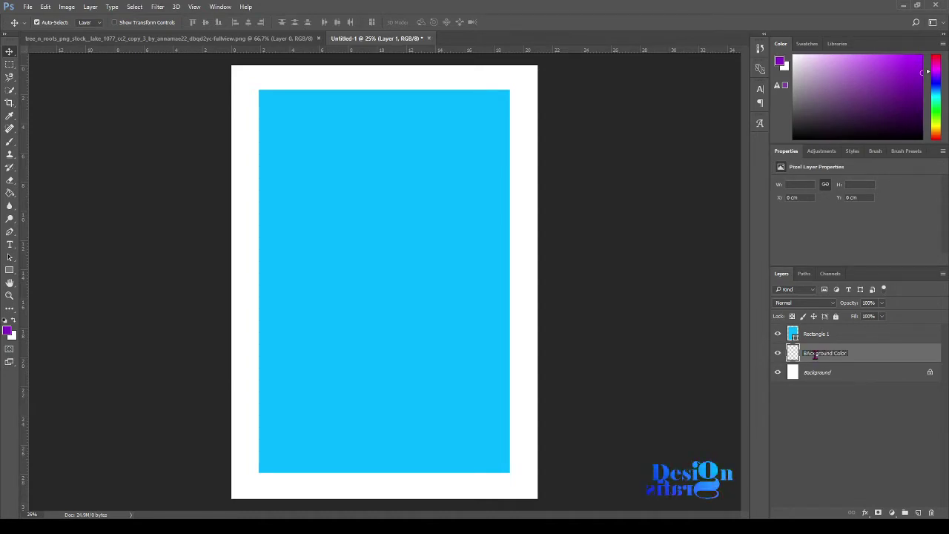
text(kground Color)
key(Return)
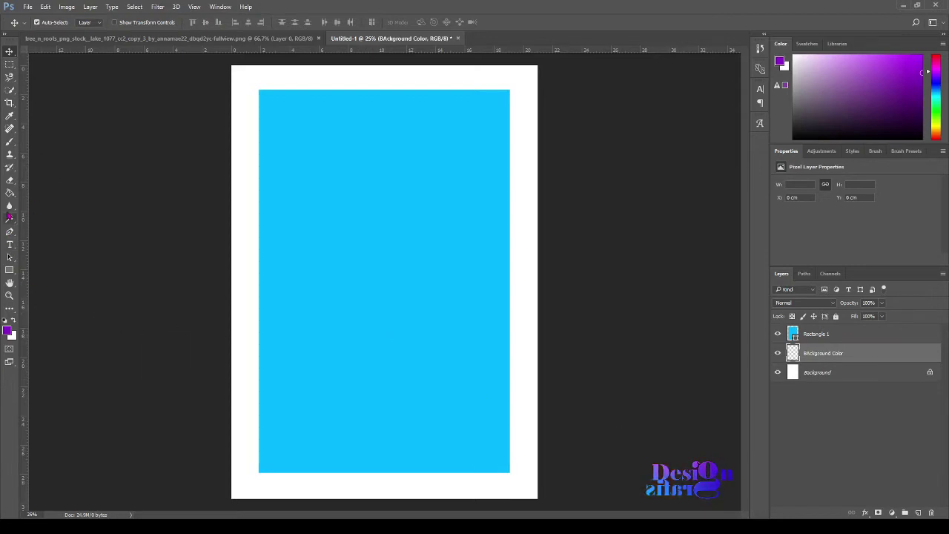
Sample the rectangle's blue and fill the BAckground Color layer with it, using the Paint Bucket set to Foreground
click(10, 195)
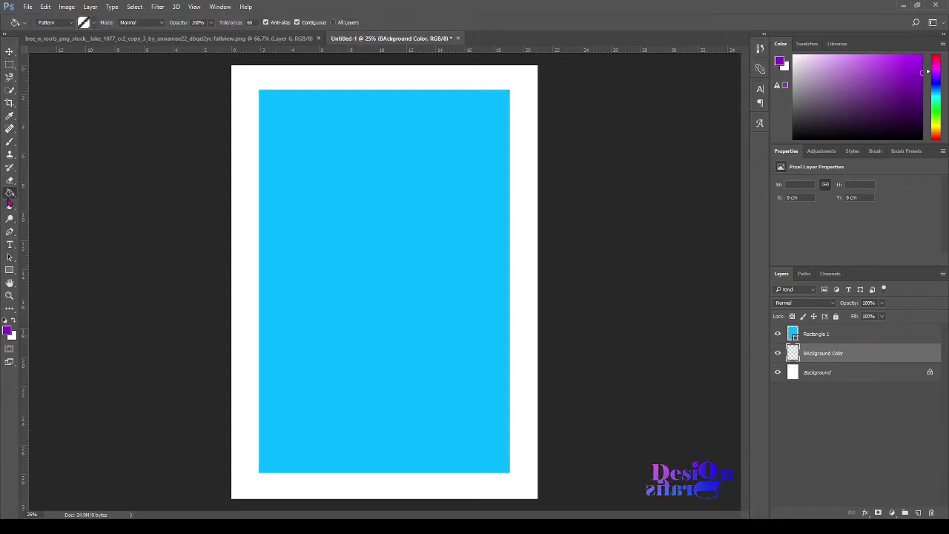
click(53, 22)
click(54, 21)
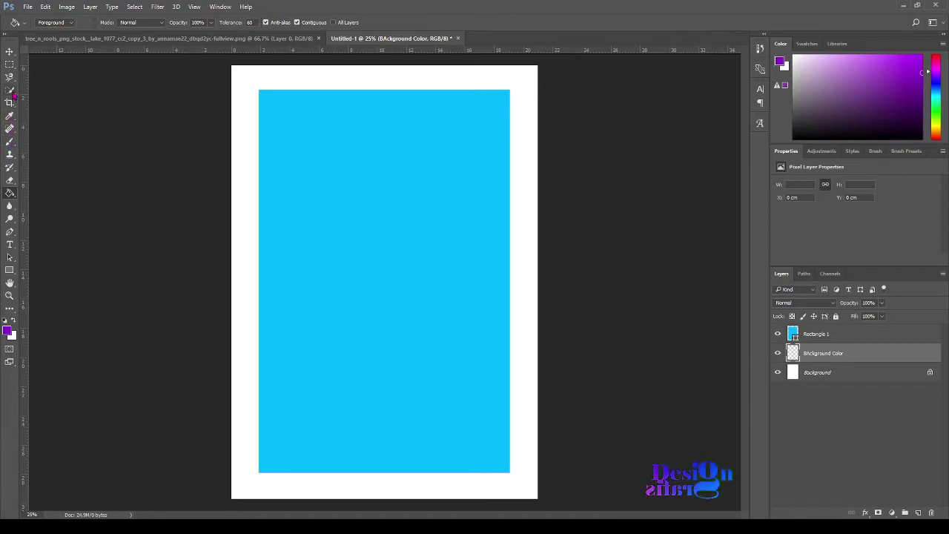
key(i)
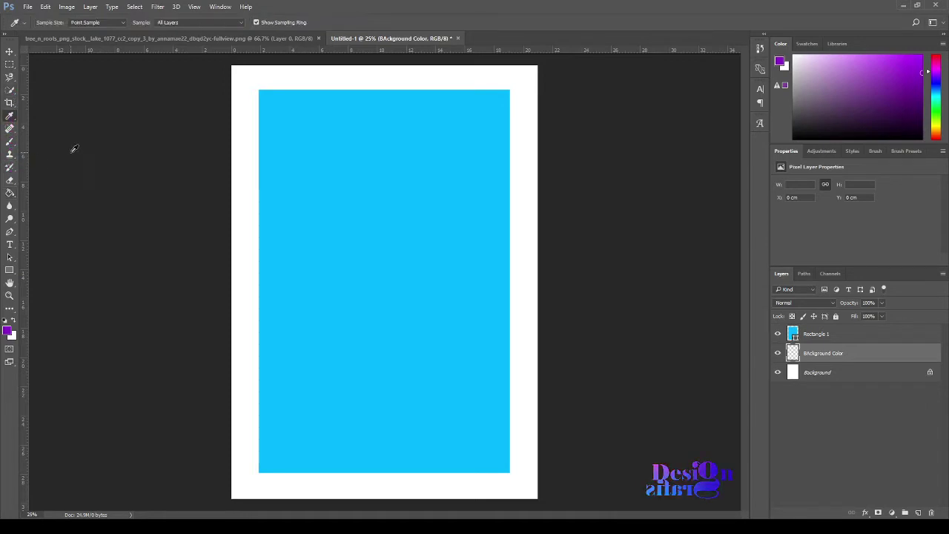
click(306, 144)
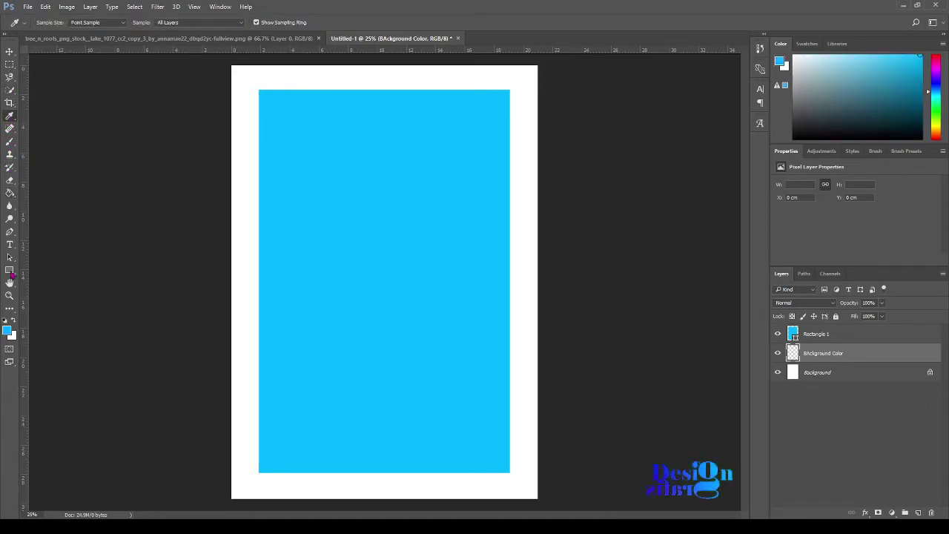
key(b)
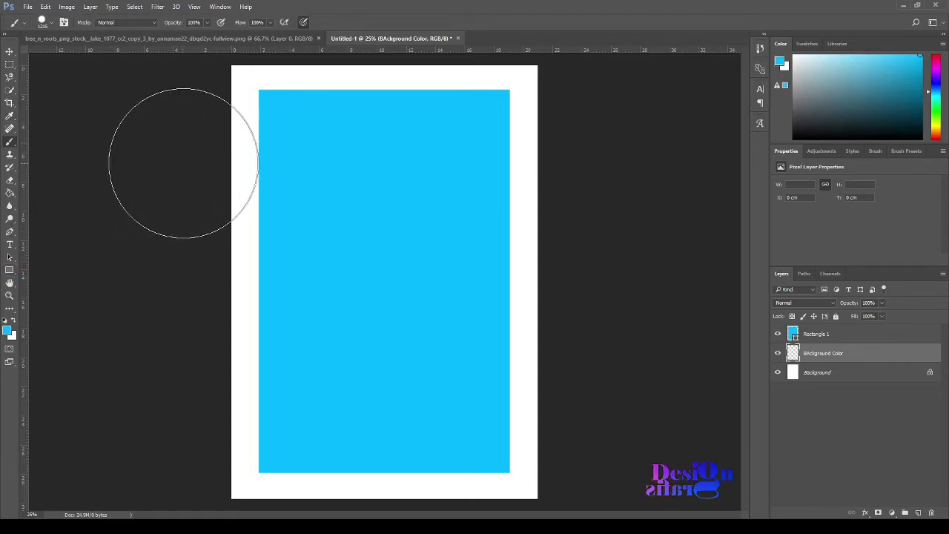
key(g)
click(240, 145)
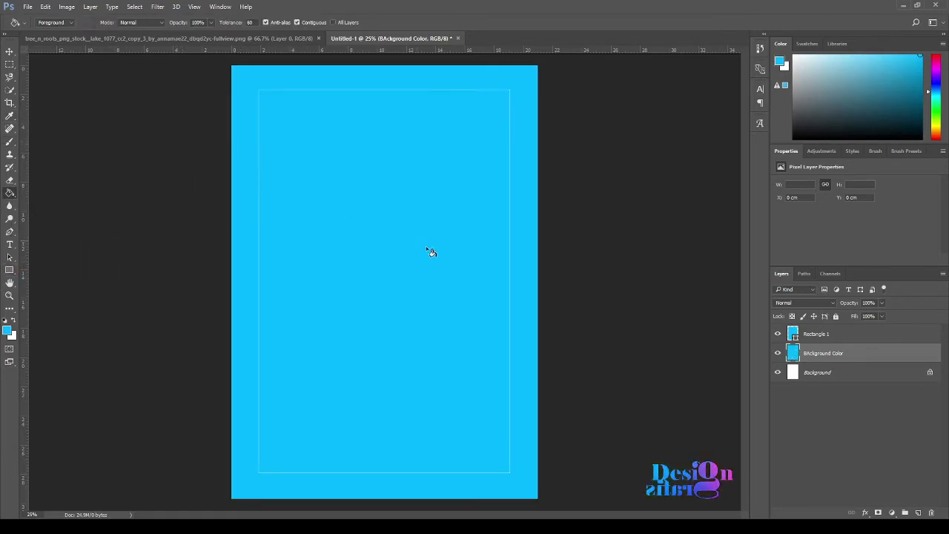
Remove the stroke from the rectangle shape by setting it to no color
click(827, 334)
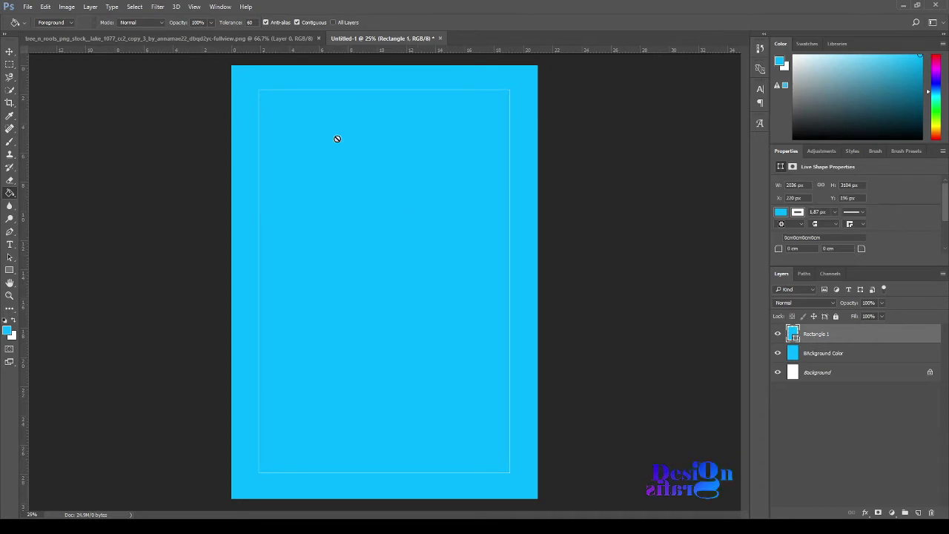
click(797, 212)
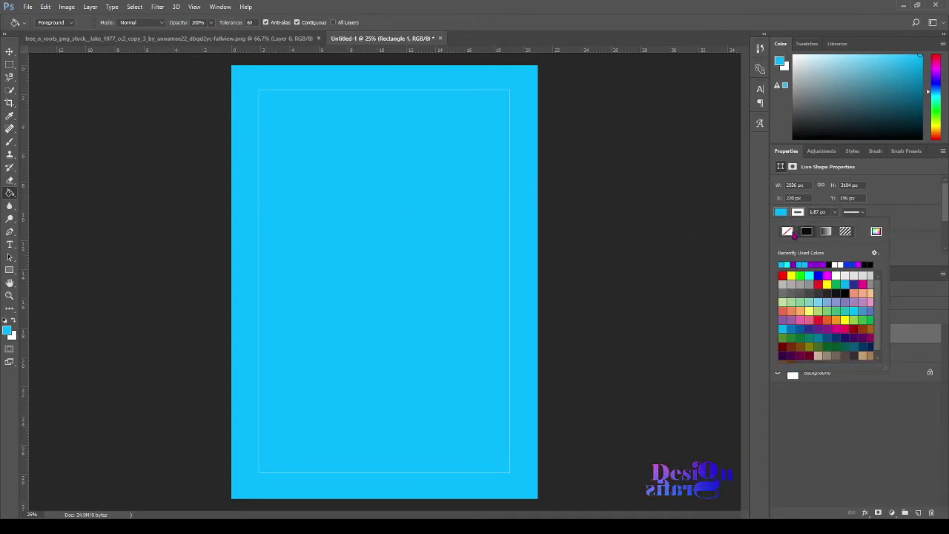
click(789, 232)
click(735, 254)
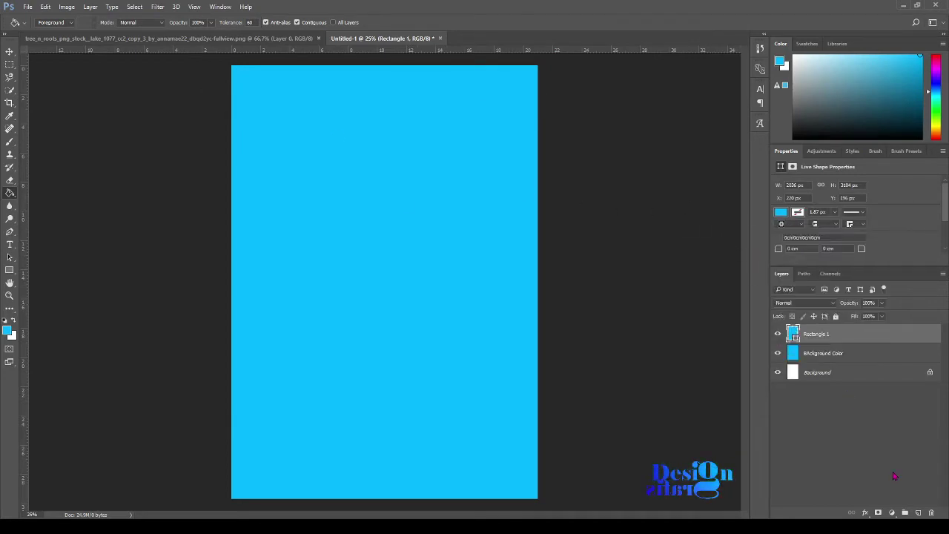
Apply a Drop Shadow to the rectangle with 45% opacity, 65 px distance and 35 px size
click(865, 512)
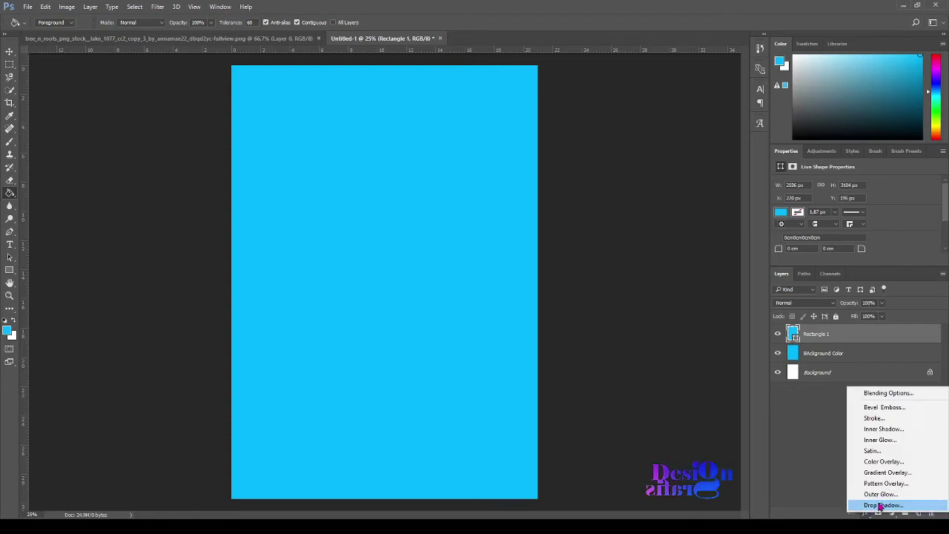
click(881, 506)
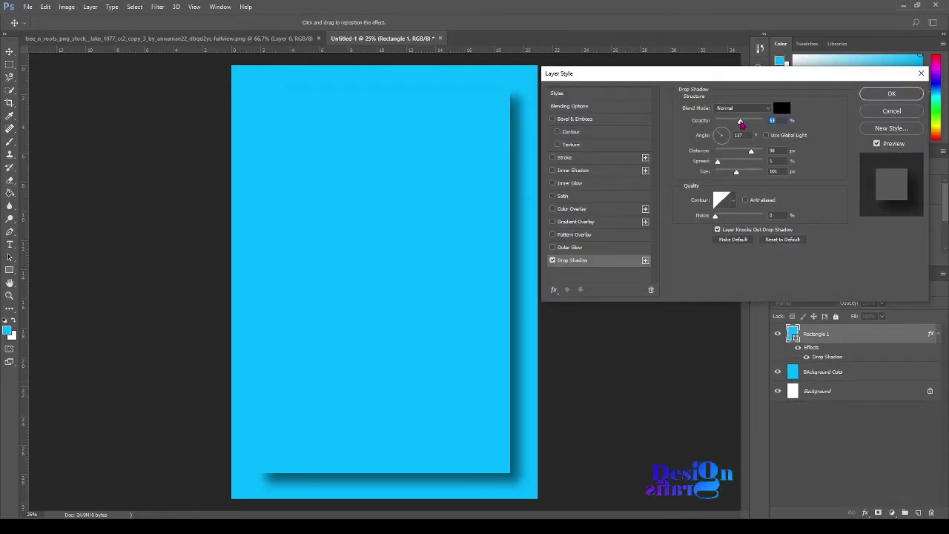
drag(740, 124, 736, 123)
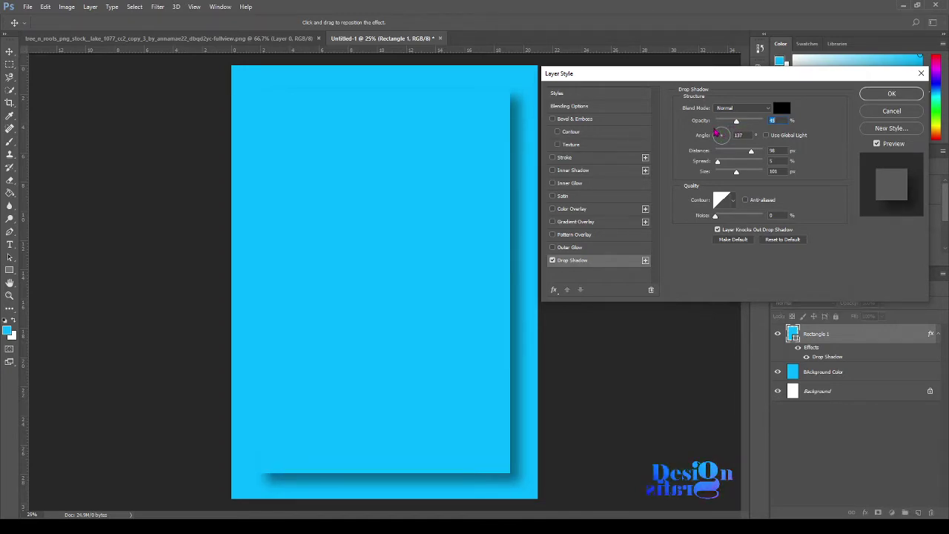
drag(737, 171, 745, 155)
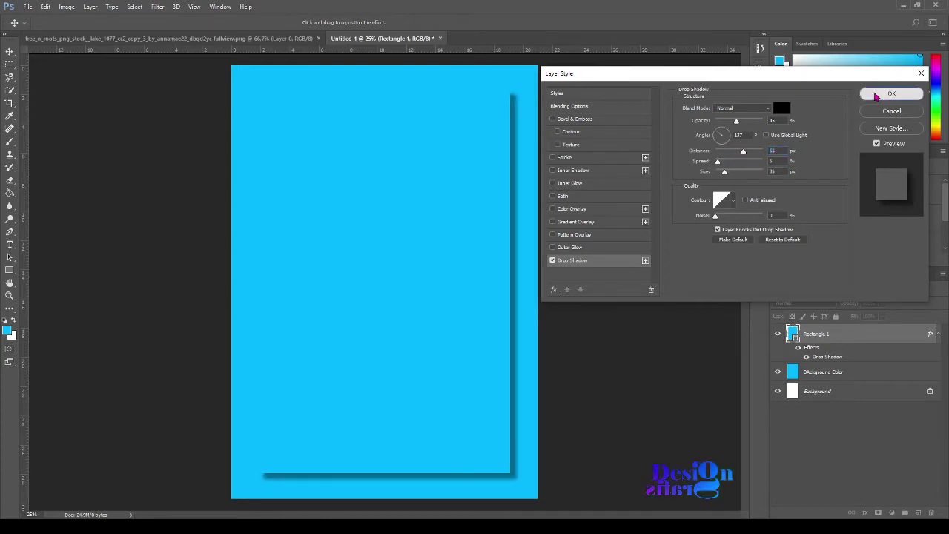
click(877, 97)
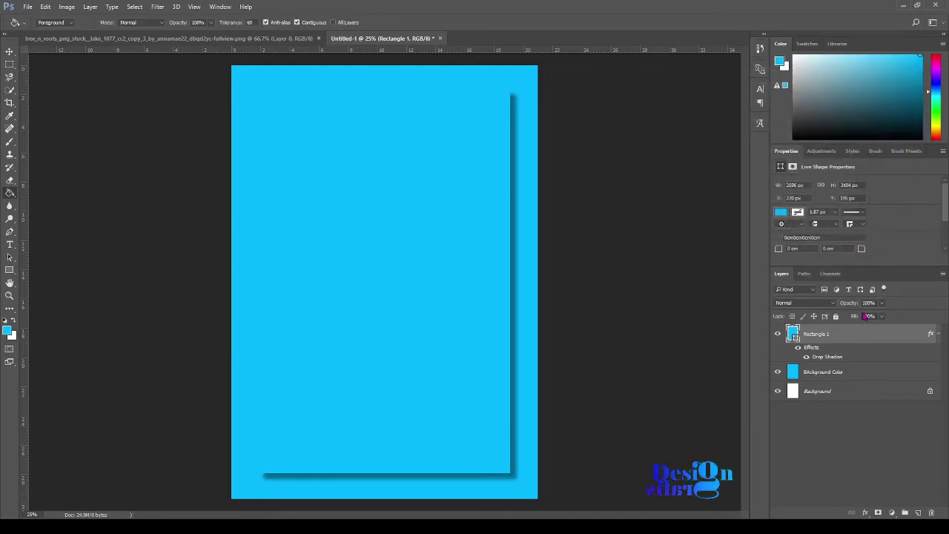
Hide the Rectangle 1 layer and select the BAckground Color layer for painting with the Brush
click(778, 335)
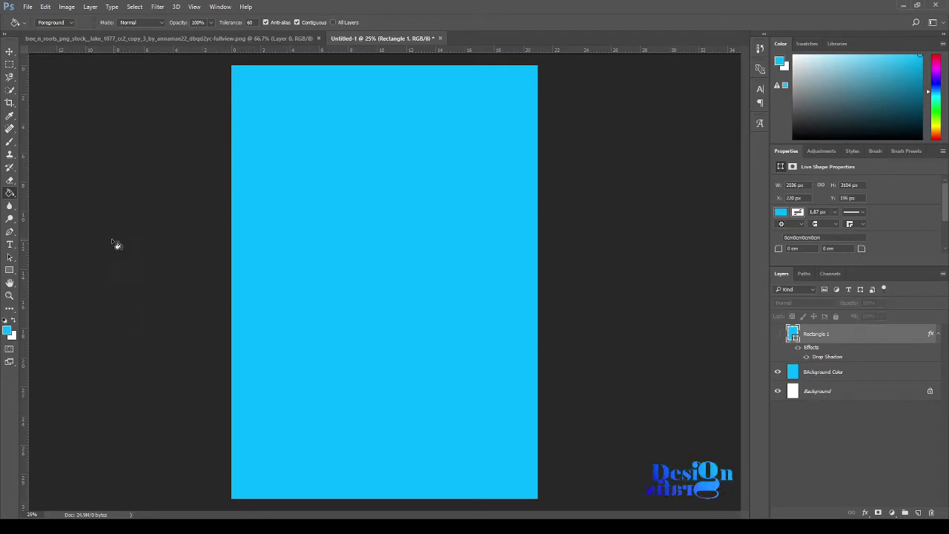
click(10, 142)
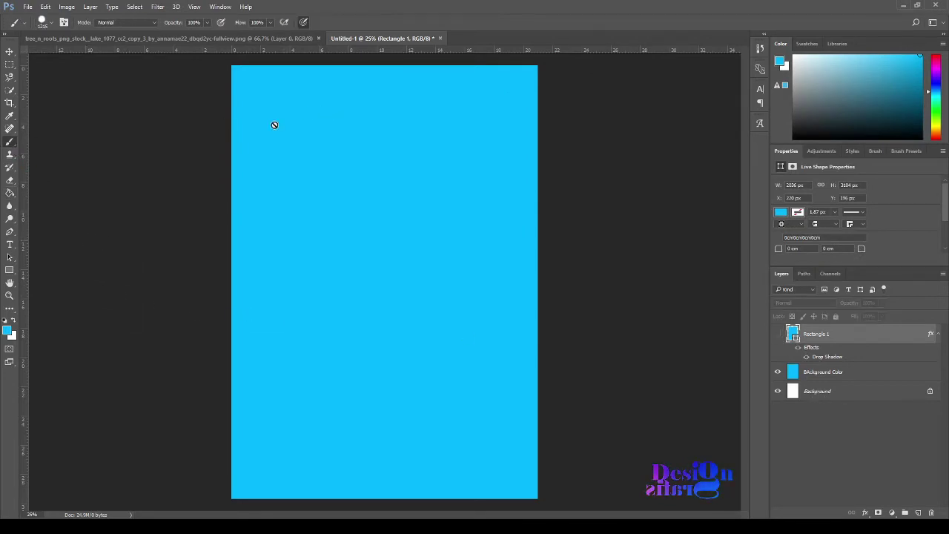
click(791, 378)
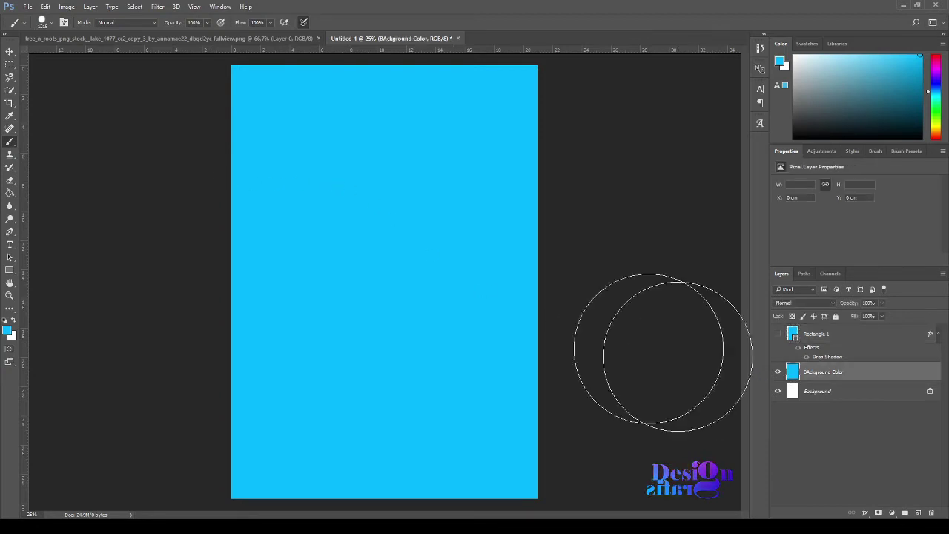
Set the foreground color to a vivid purple for the Brush
key(i)
click(9, 332)
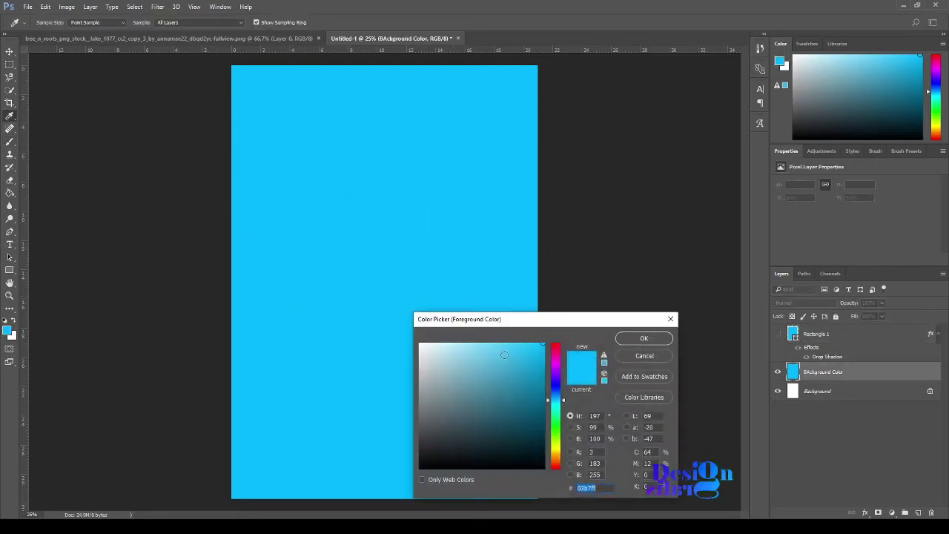
drag(555, 356, 555, 370)
drag(552, 321, 490, 127)
drag(494, 179, 494, 175)
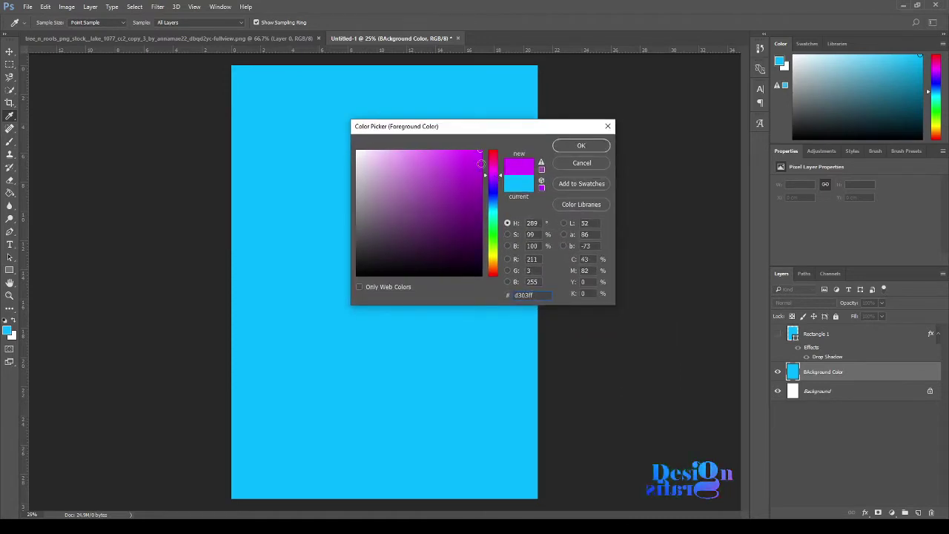
click(475, 156)
key(b)
click(581, 145)
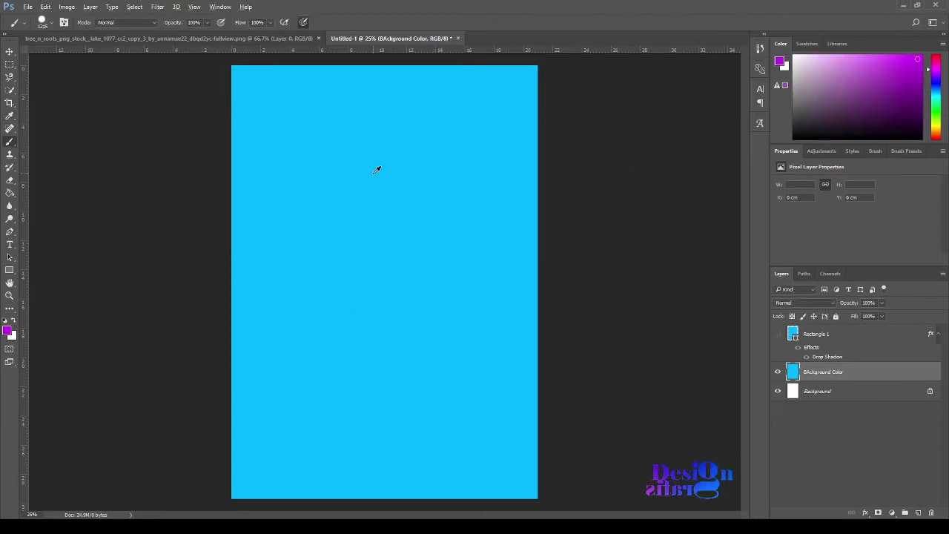
Try a large purple brush circle in the page's upper-left corner, and undo it
right_click(372, 174)
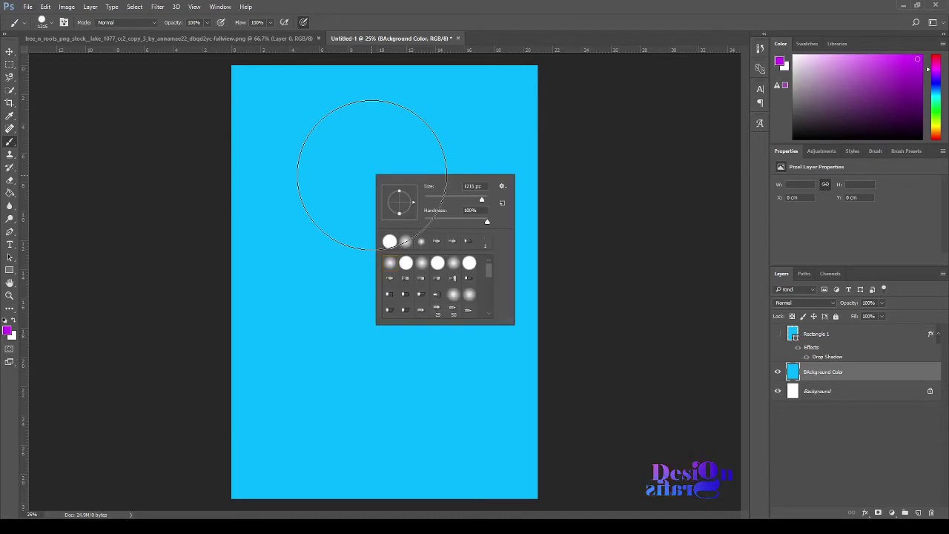
key(Escape)
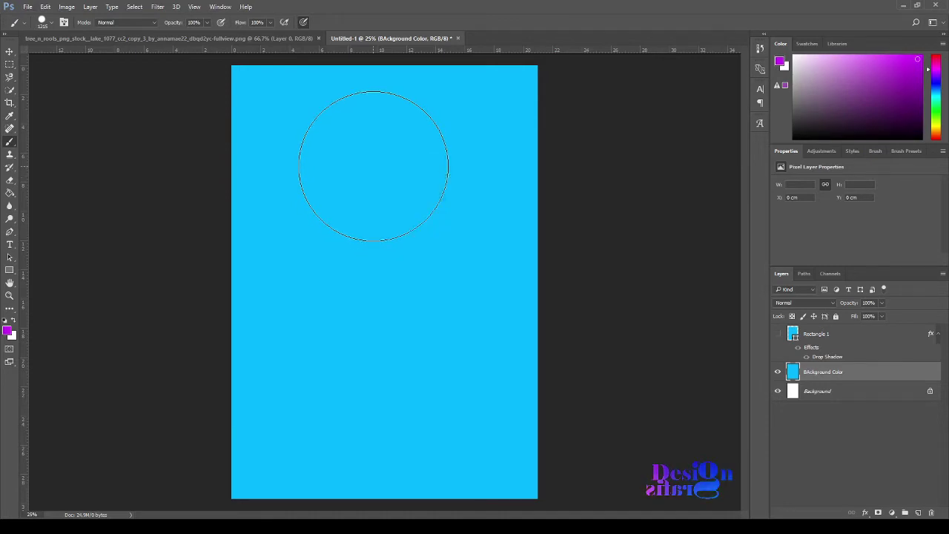
click(50, 23)
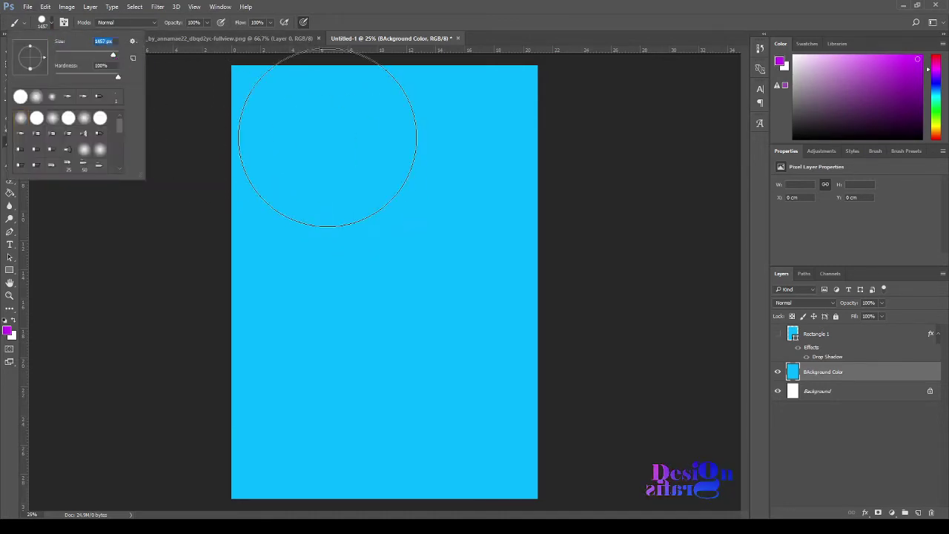
key(Escape)
mouse_move(326, 142)
mouse_down()
mouse_move(373, 178)
mouse_move(373, 124)
mouse_move(393, 128)
mouse_up()
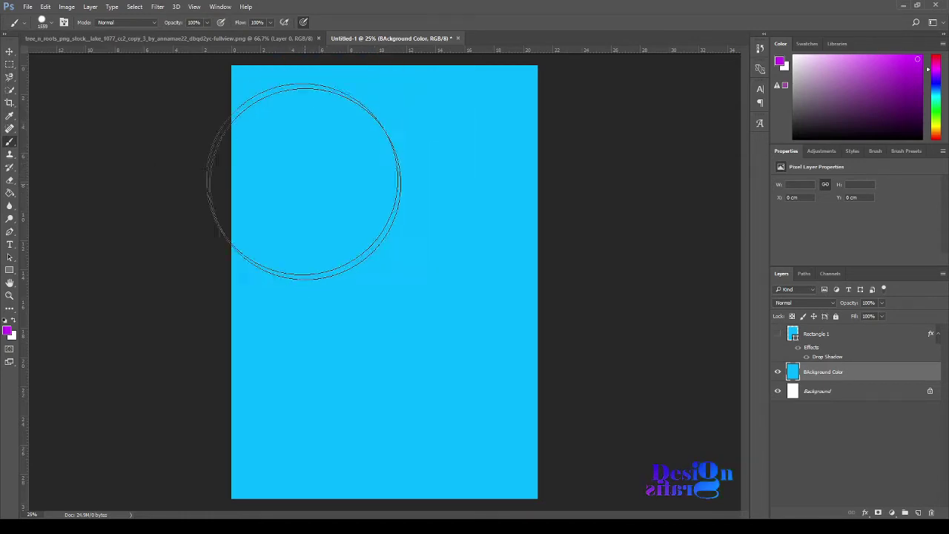
mouse_move(292, 171)
mouse_down()
mouse_move(339, 197)
mouse_move(254, 166)
mouse_up()
click(245, 127)
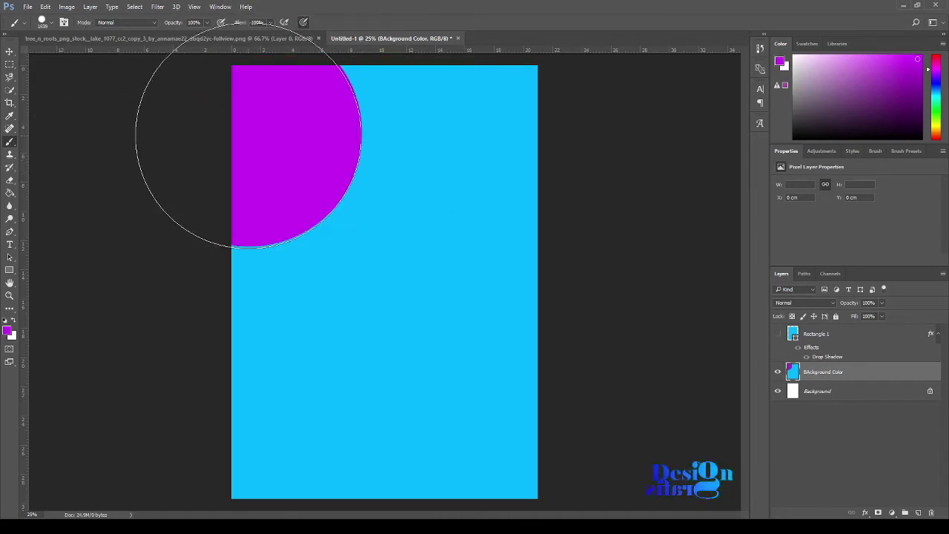
key(ctrl+z)
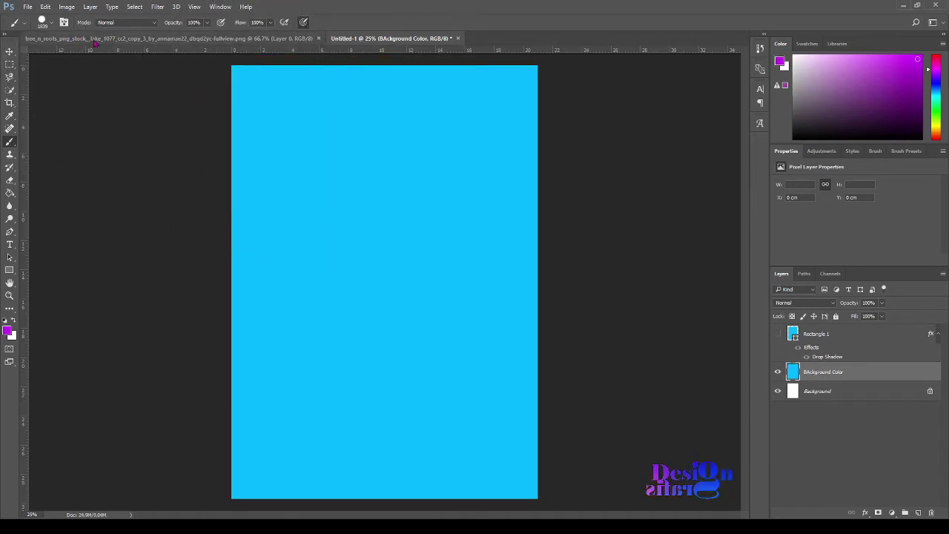
Set the hard round brush to about 2165 px and paint a purple circle over the page's upper-left corner
click(49, 22)
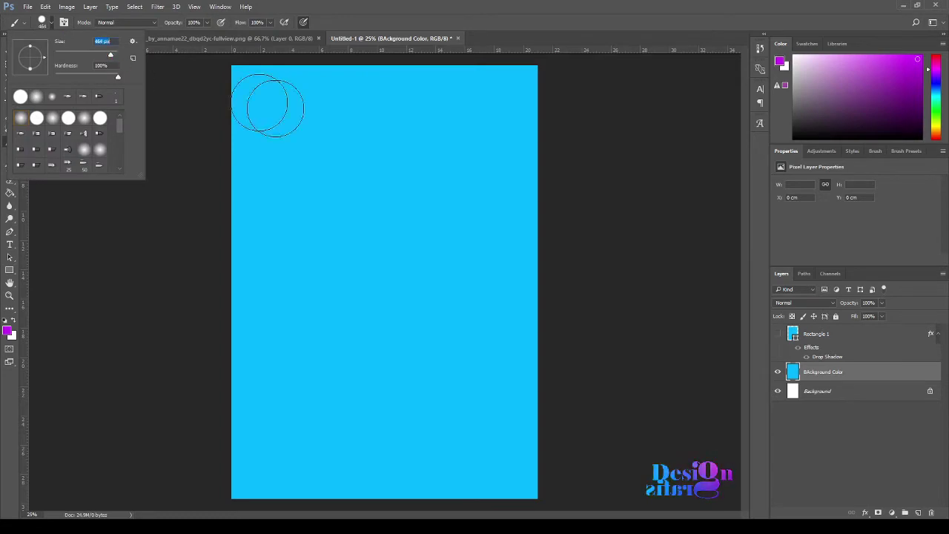
drag(113, 56, 116, 61)
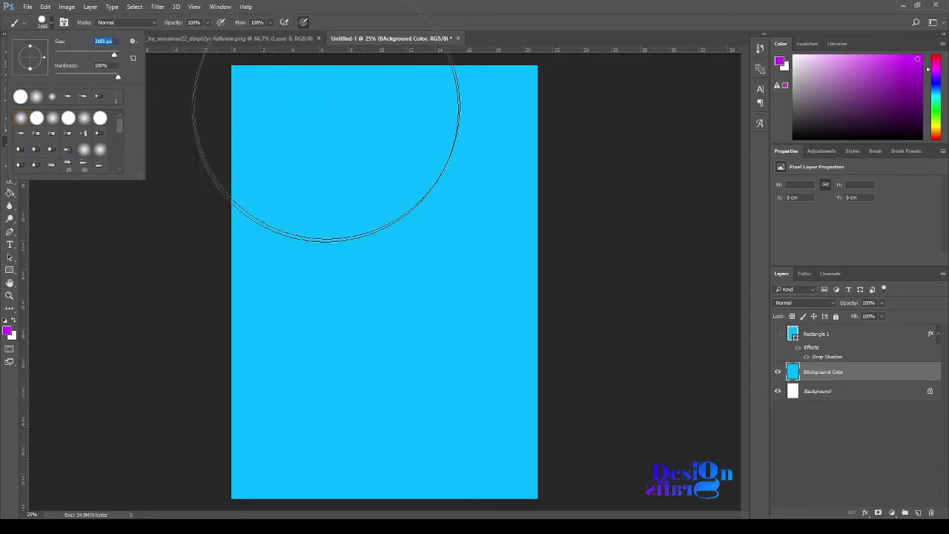
click(293, 148)
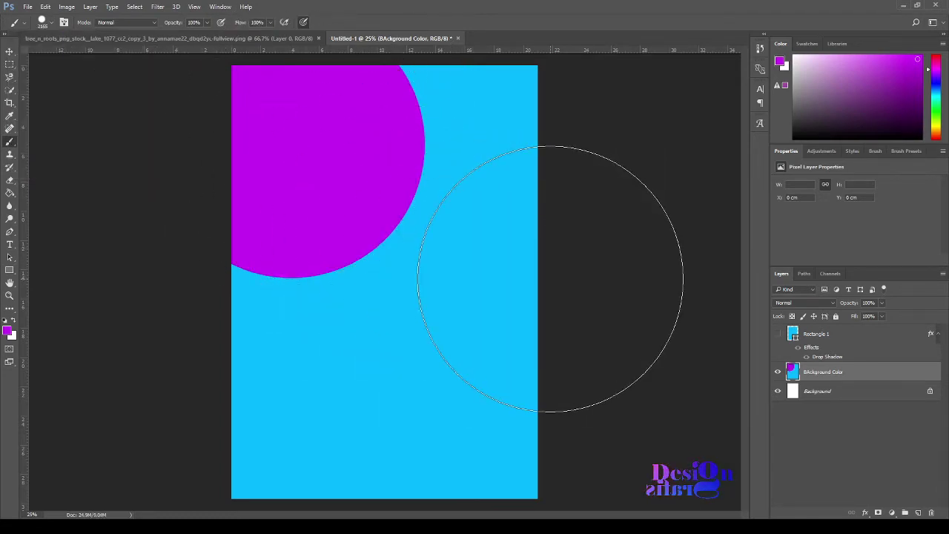
Paint a purple circle of about 460 px on the page's right edge and one of about 970 px in the lower-right corner
drag(497, 240, 390, 247)
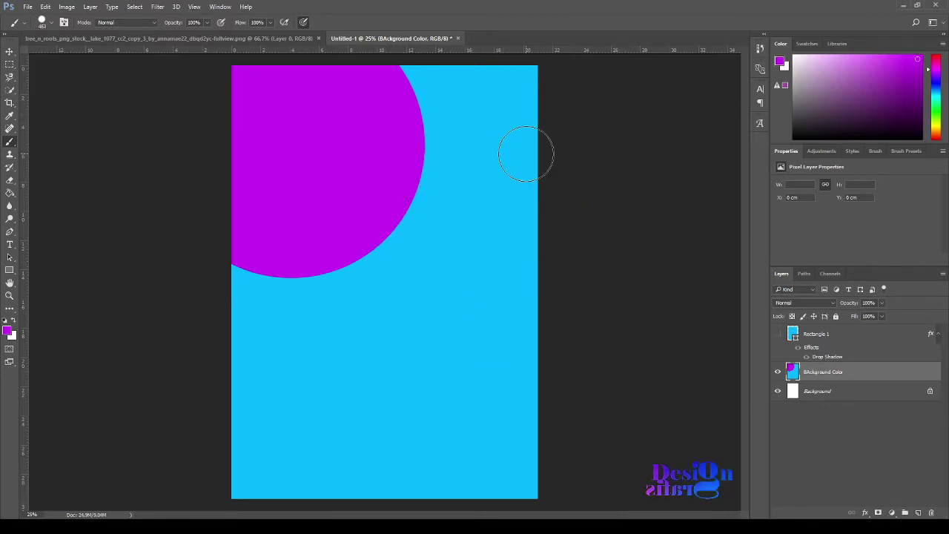
click(530, 315)
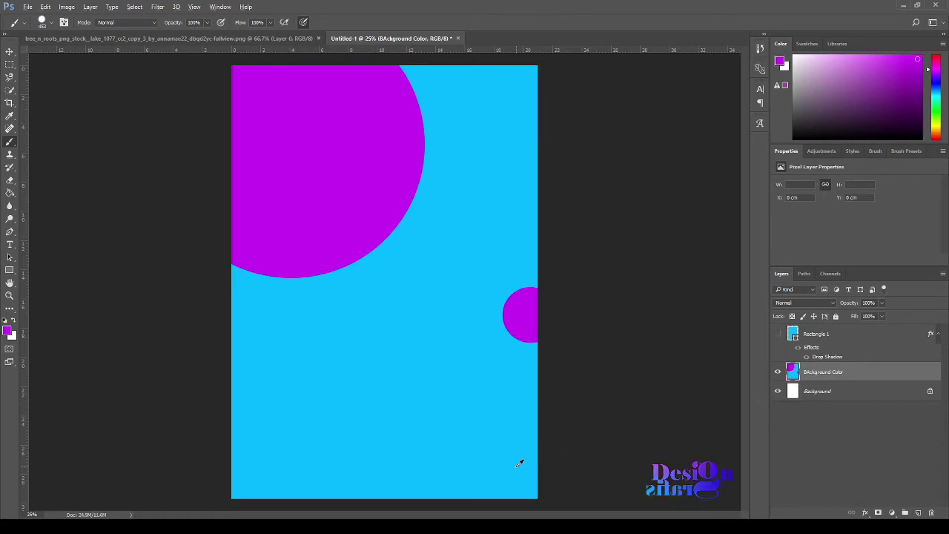
key(bracketright)
key(bracketright)
key(bracketright)
click(510, 452)
key(bracketright)
key(bracketright)
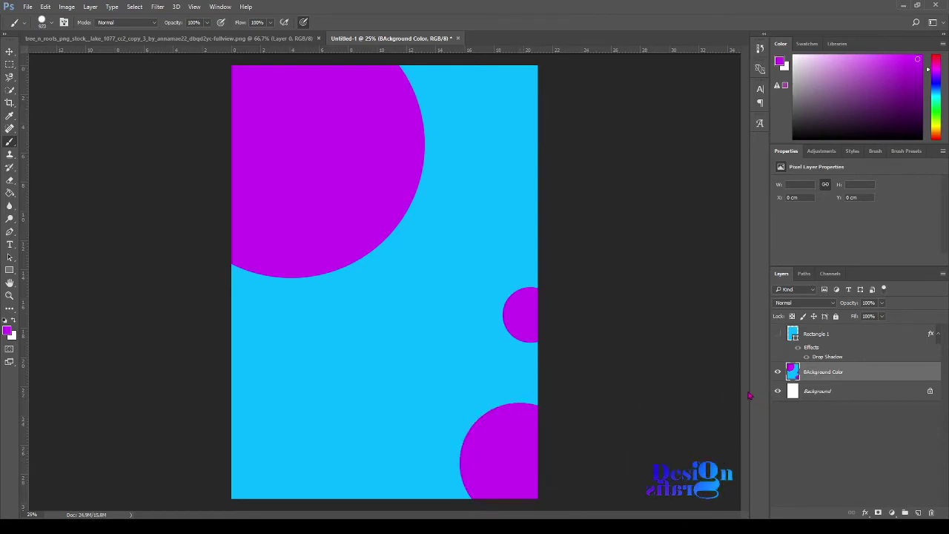
Show the Rectangle 1 layer again and draw an unfilled, white-stroked rectangle of about 1852 × 2924 px just inside its edges
click(778, 334)
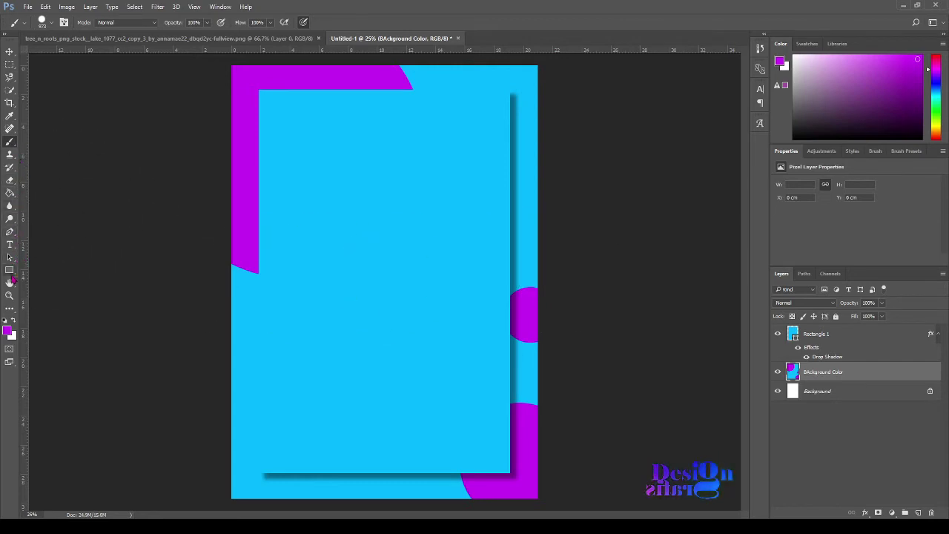
click(9, 270)
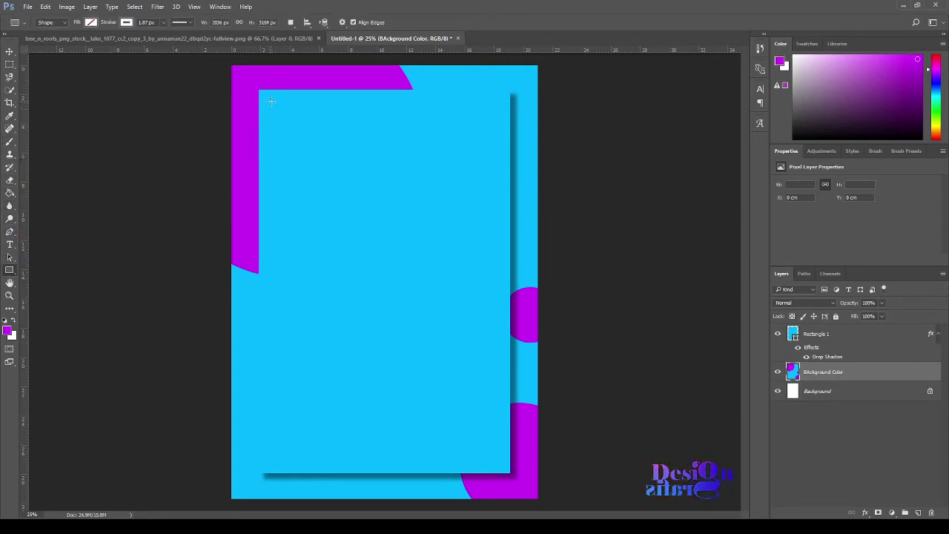
drag(271, 101, 500, 463)
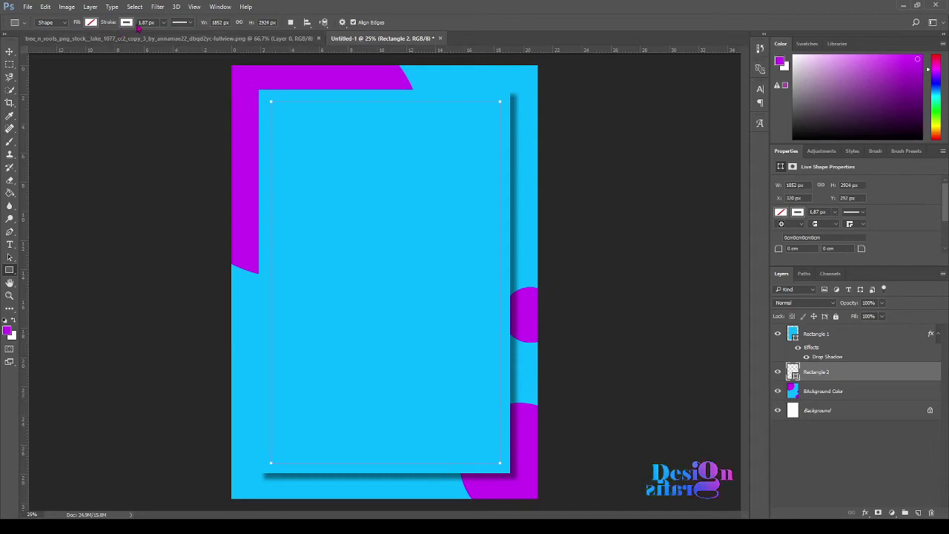
Try different stroke widths for the inner rectangle, including 48.35 px and 0.81 px
click(164, 23)
drag(165, 37, 171, 36)
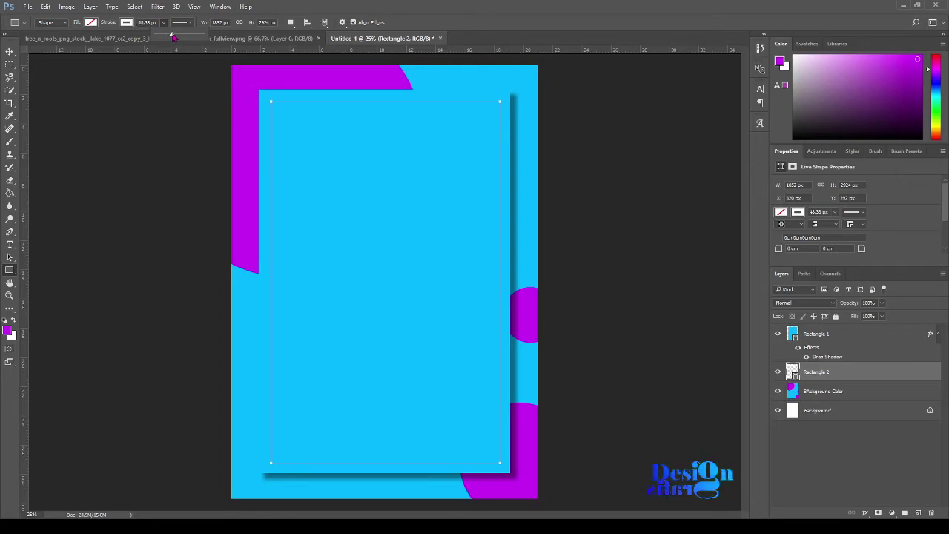
drag(173, 37, 163, 38)
Move the Rectangle 2 layer above Rectangle 1 and set its stroke width to about 18.33 px
key(v)
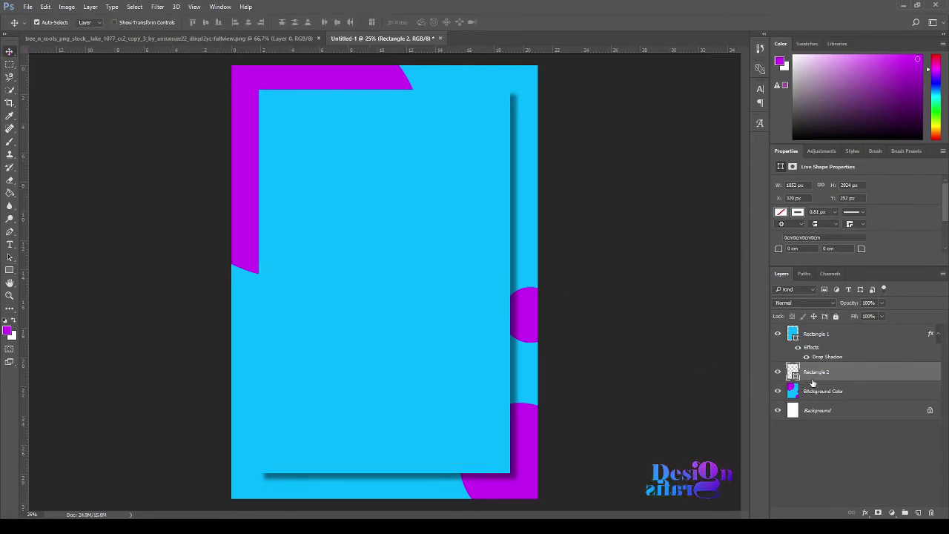
drag(813, 383, 814, 331)
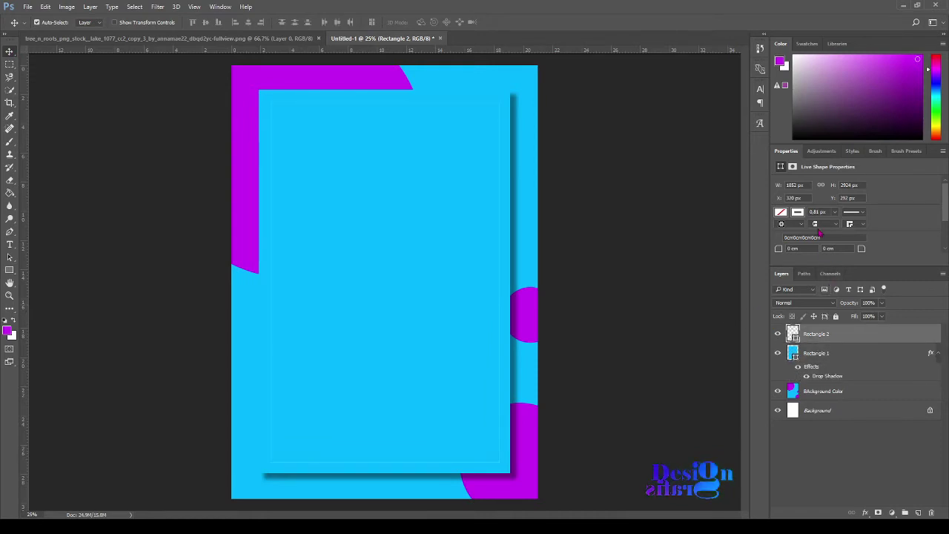
click(834, 212)
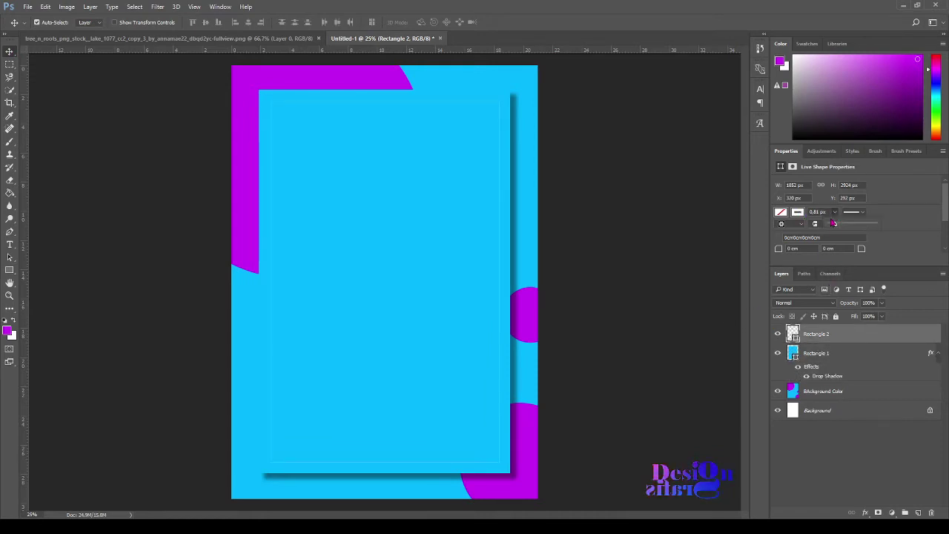
drag(835, 225, 841, 227)
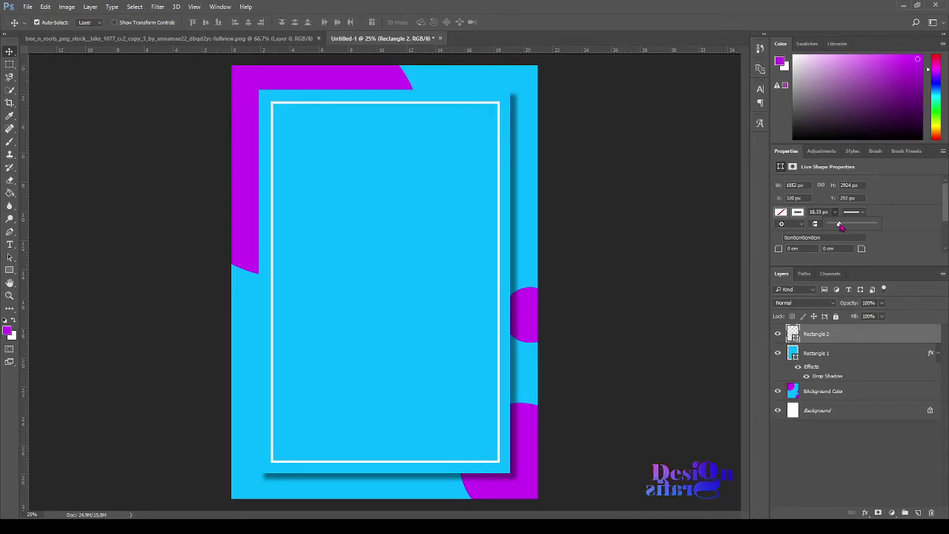
click(675, 207)
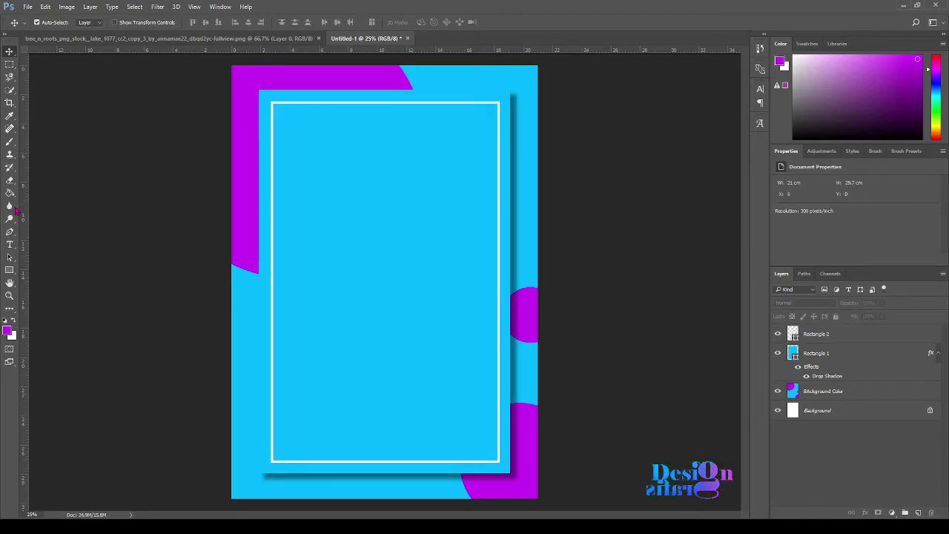
Draw a circle about 896 px wide on the Rectangle 2 shape layer and move it to the middle of the blue panel
click(10, 270)
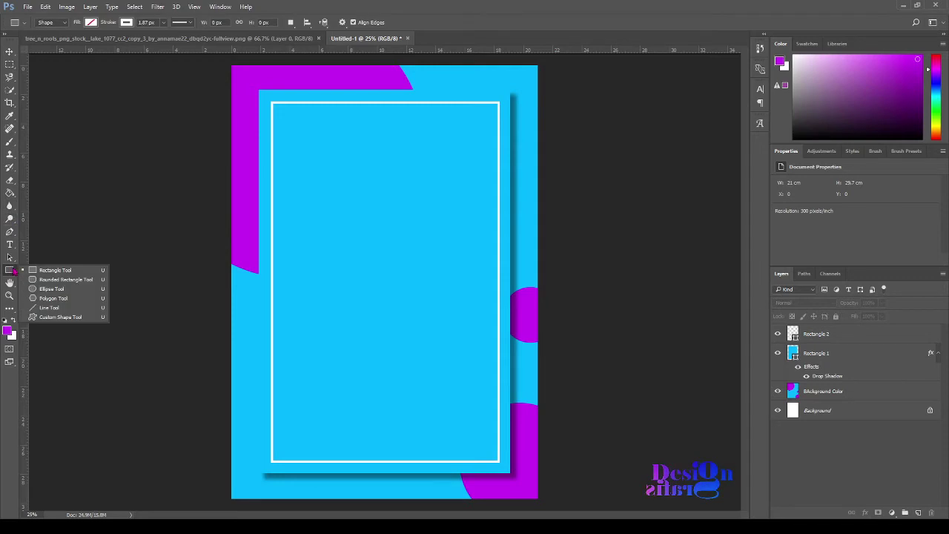
click(50, 289)
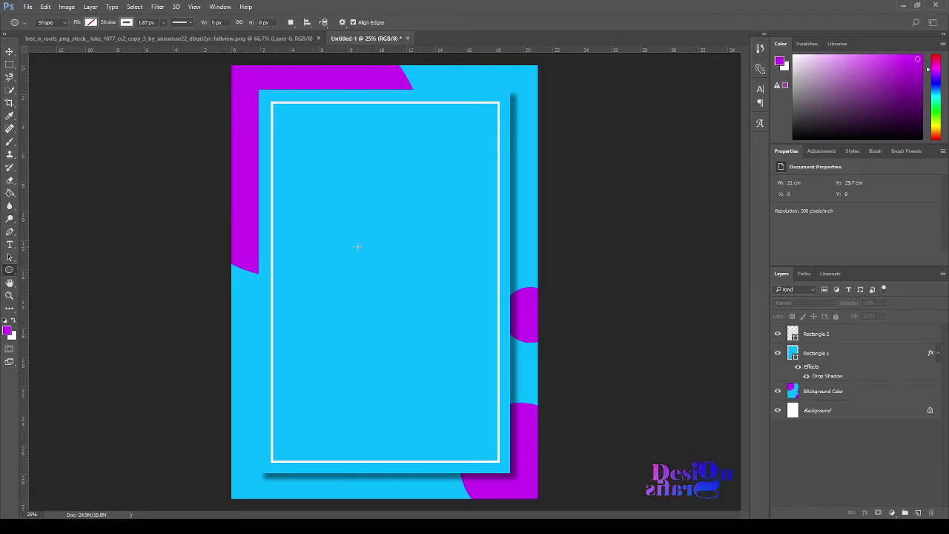
click(828, 335)
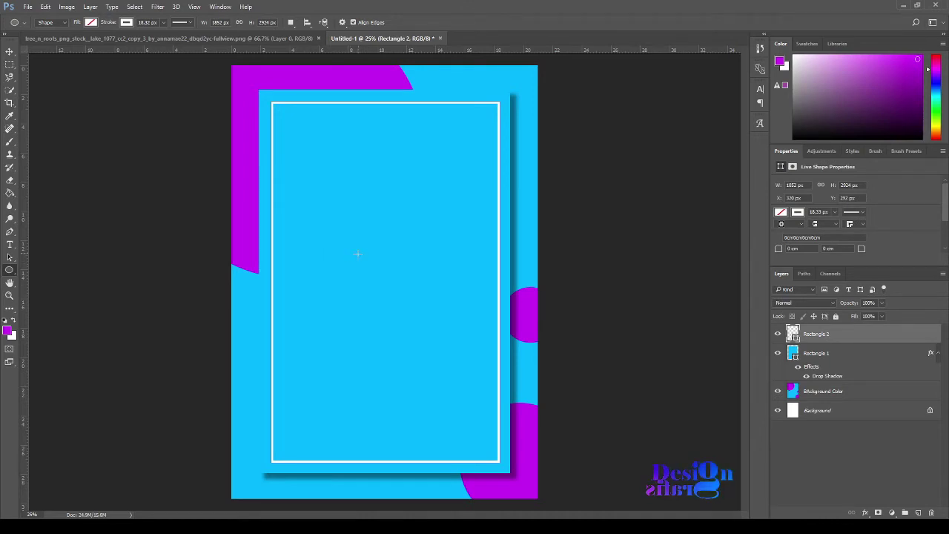
drag(358, 254, 414, 317)
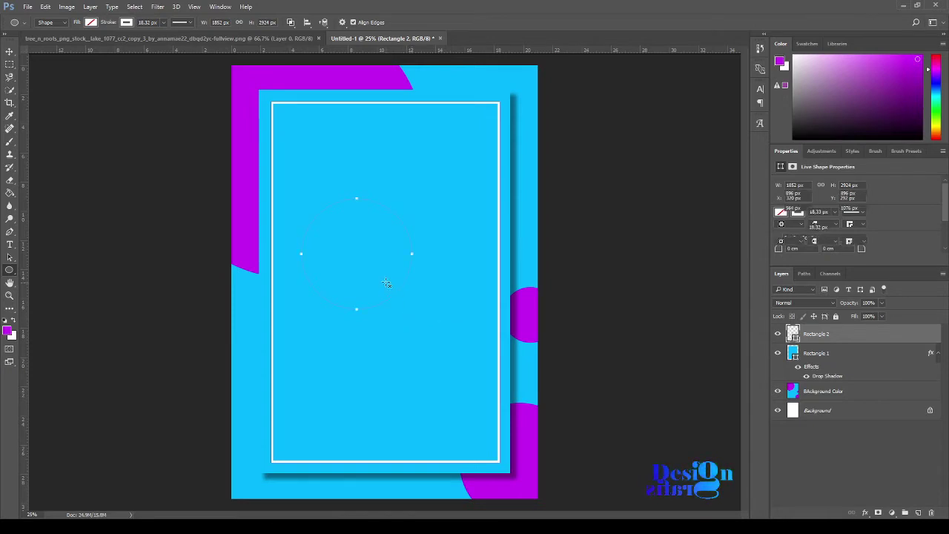
click(10, 52)
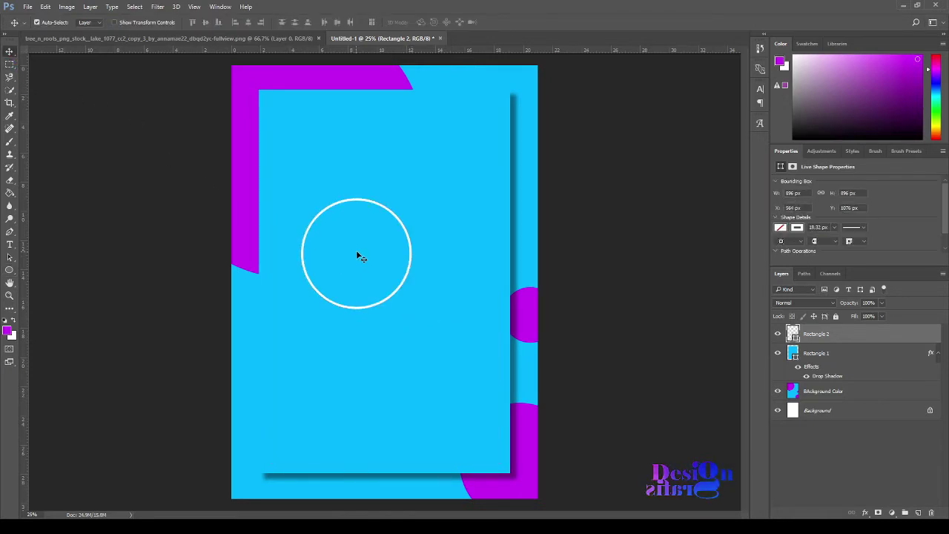
drag(356, 250, 386, 278)
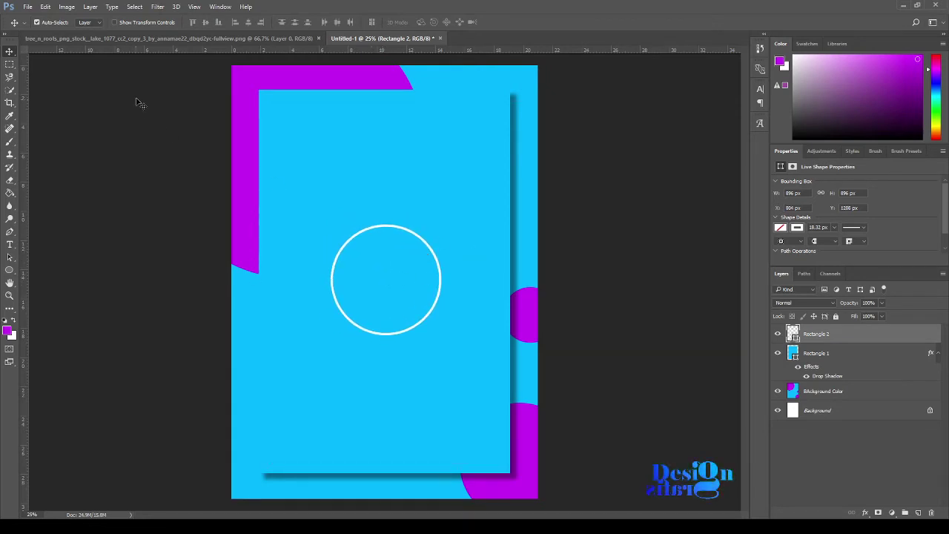
Remove the central circle's stroke and fill it with the thick diagonal stripe pattern at about 671% scale
click(797, 227)
click(788, 247)
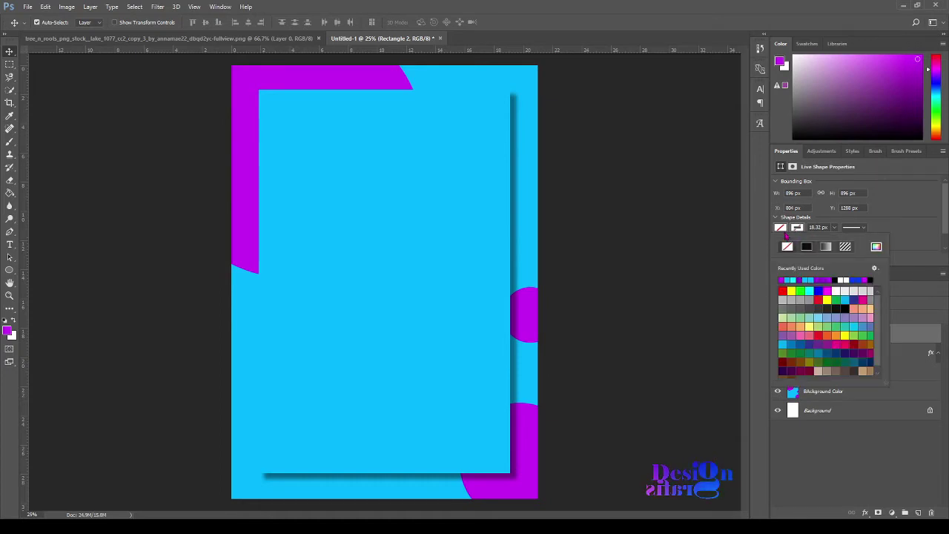
click(780, 228)
click(780, 227)
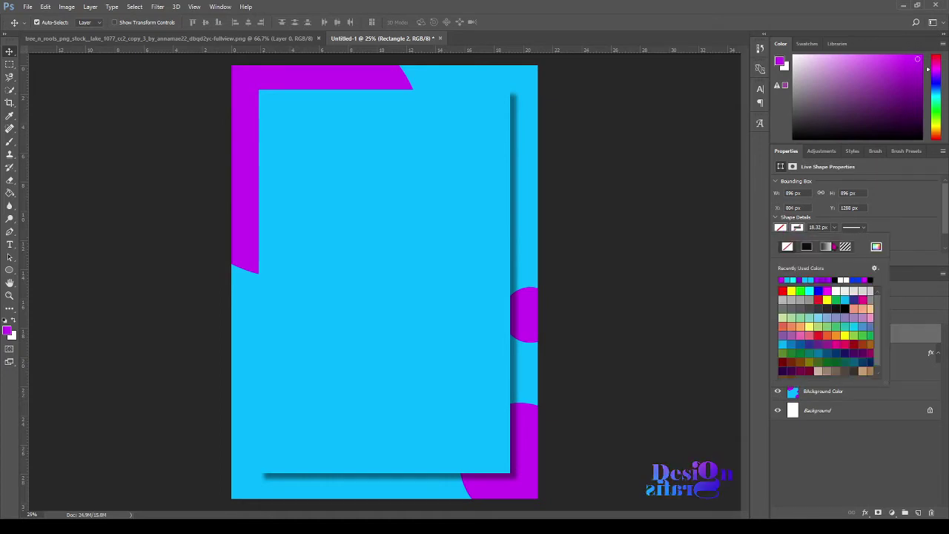
click(845, 247)
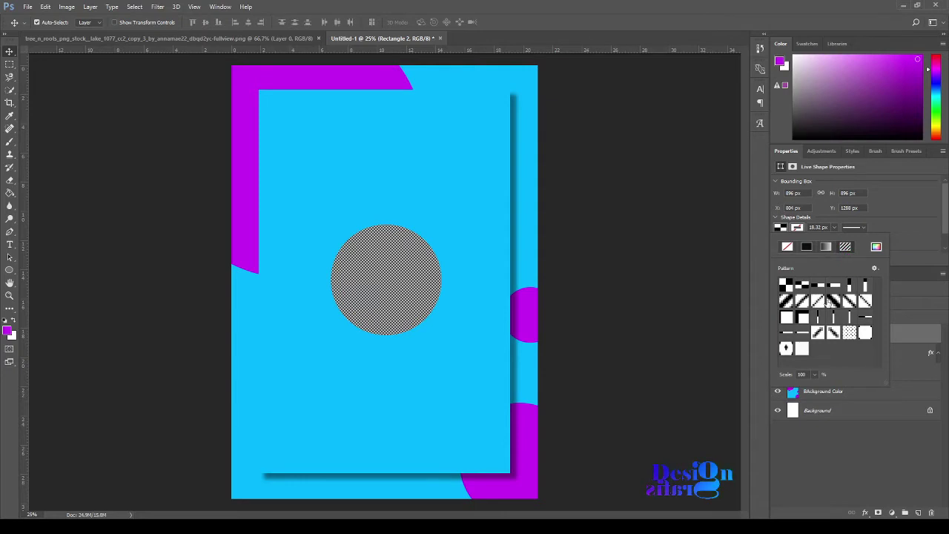
click(850, 333)
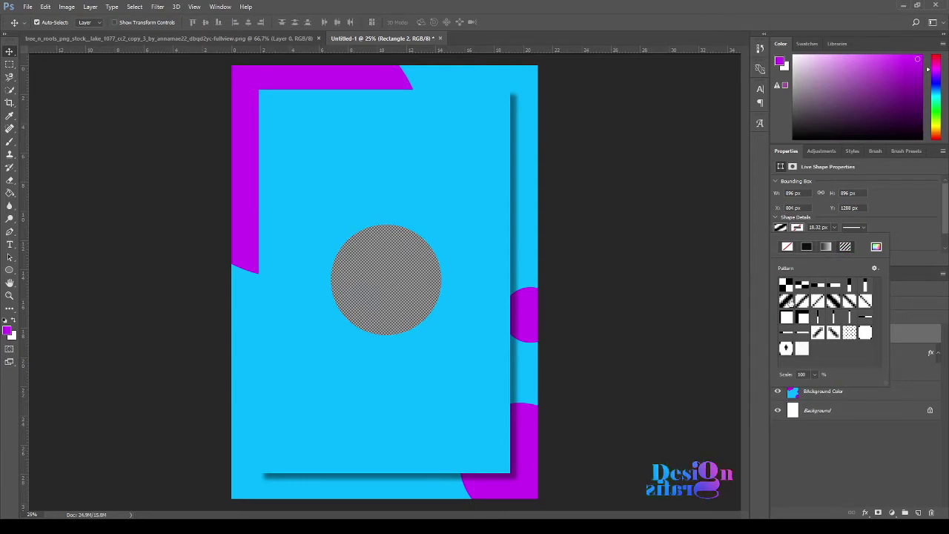
click(816, 375)
drag(816, 386, 842, 388)
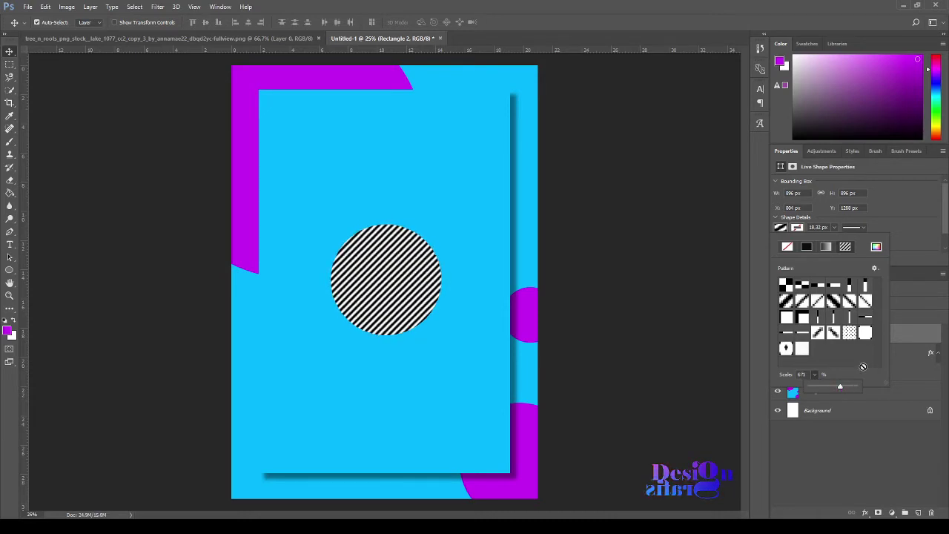
click(913, 275)
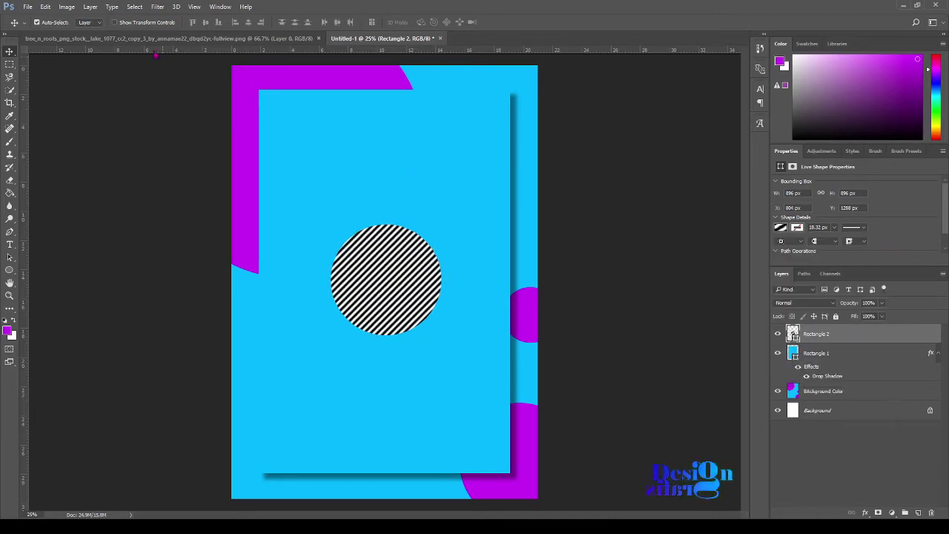
Convert the Rectangle 2 layer to a smart object
click(135, 7)
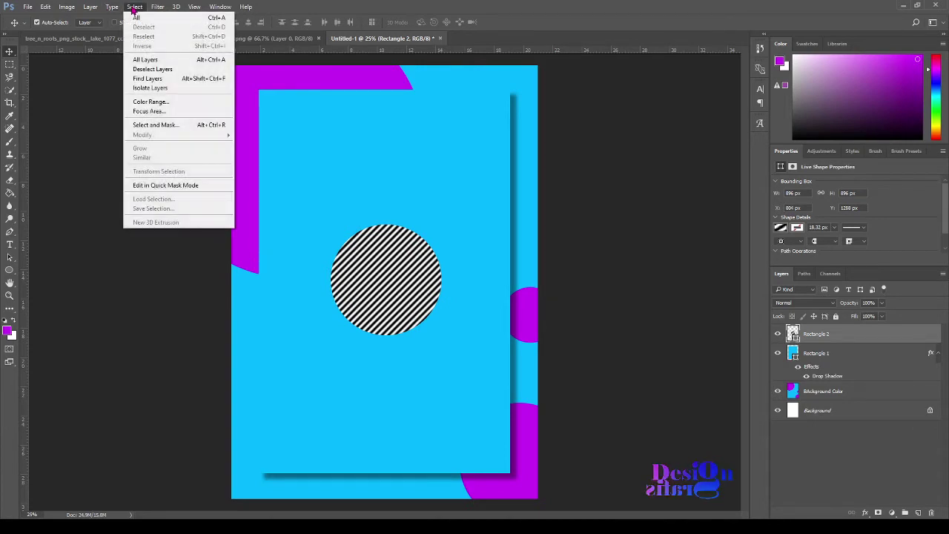
click(132, 8)
right_click(823, 336)
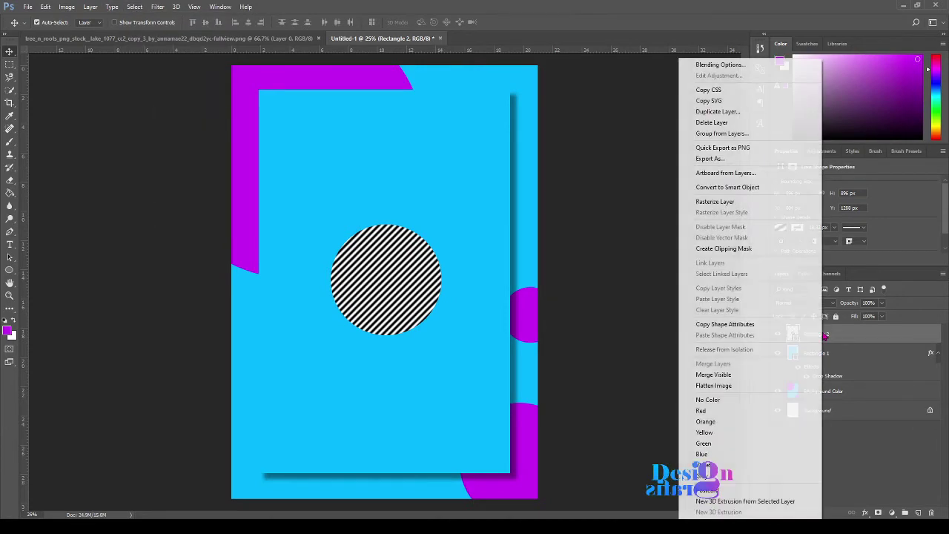
click(733, 192)
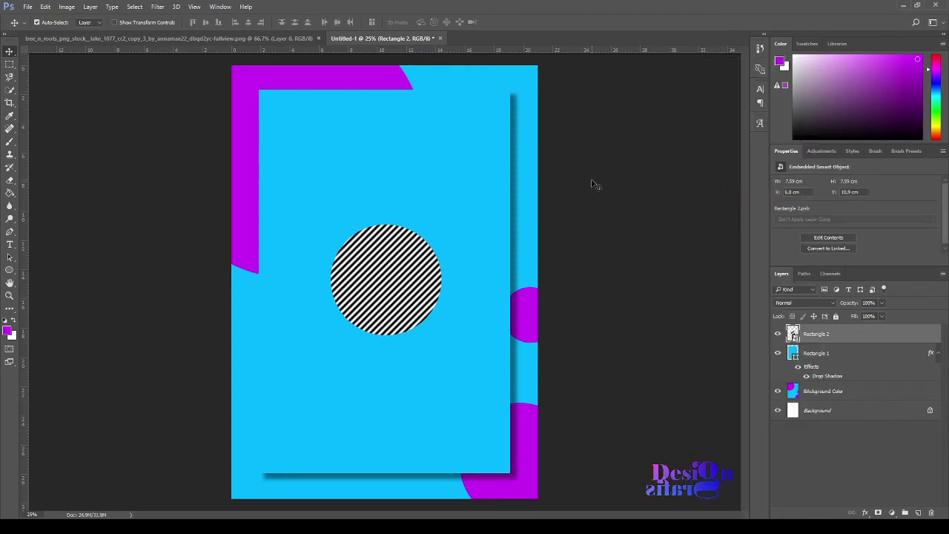
Select the circle's white stripes with Color Range using sampled colors and add a layer mask from that selection
click(134, 9)
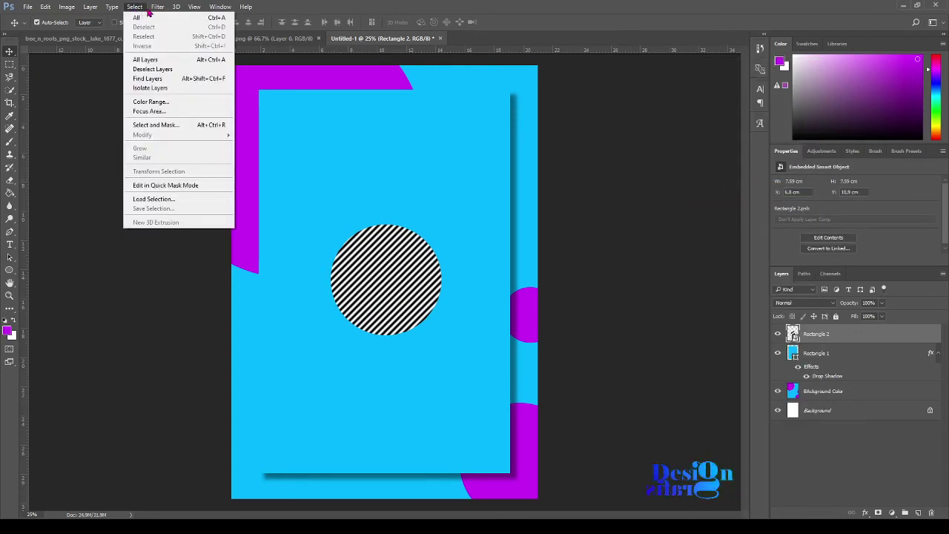
mouse_move(150, 12)
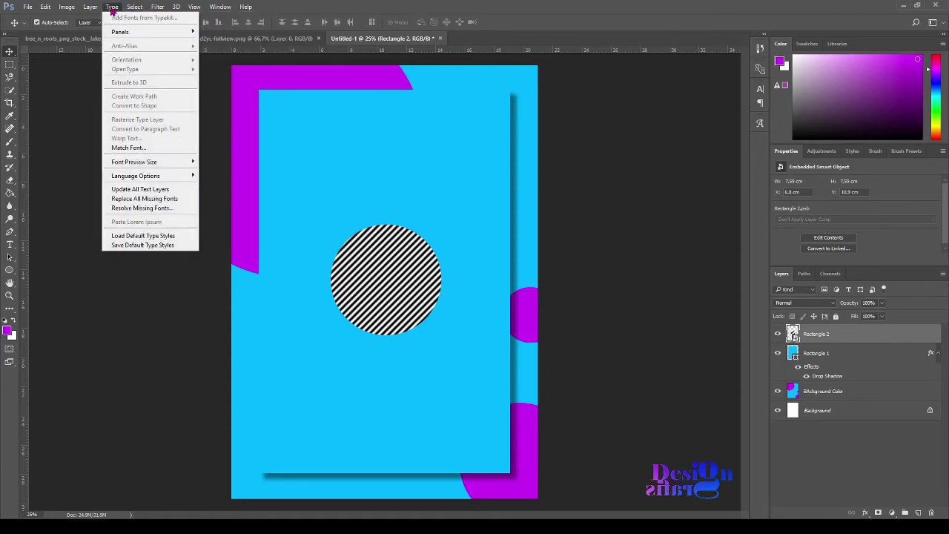
click(130, 10)
click(130, 9)
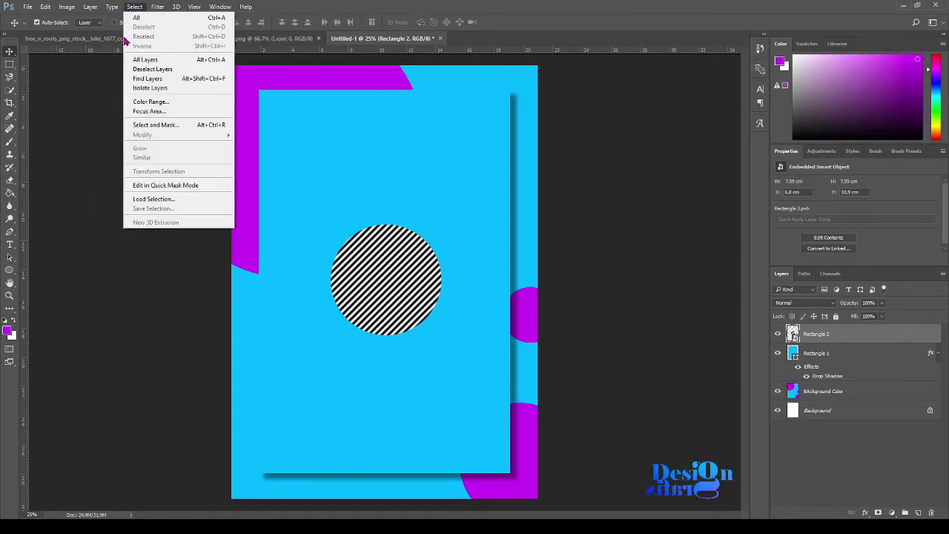
click(141, 102)
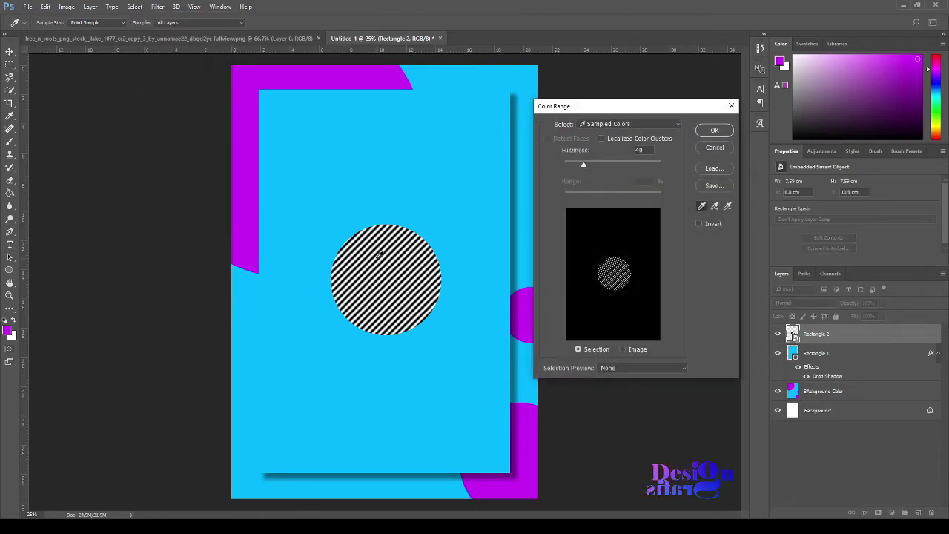
click(715, 131)
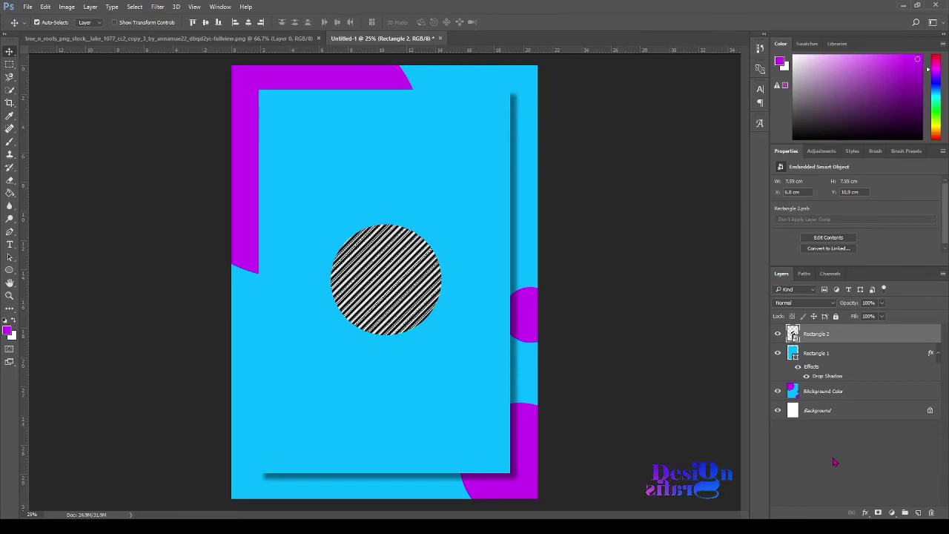
click(879, 512)
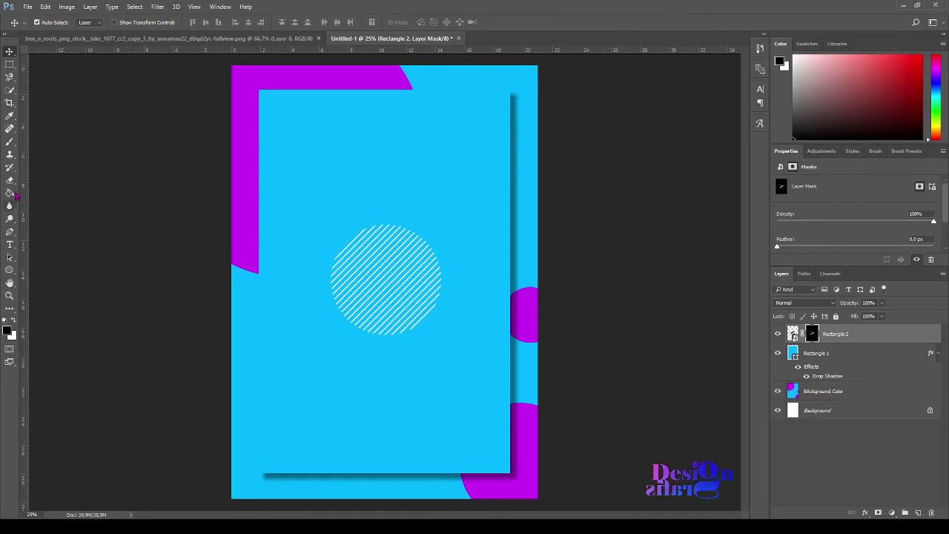
Hide the Rectangle 2 and Rectangle 1 layers and add a new layer above the background color layer
click(776, 335)
click(778, 353)
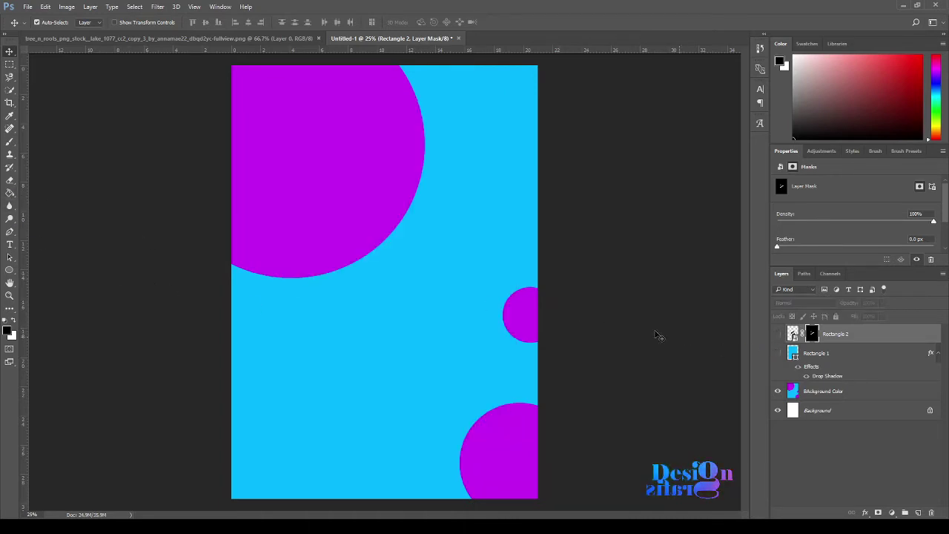
click(831, 393)
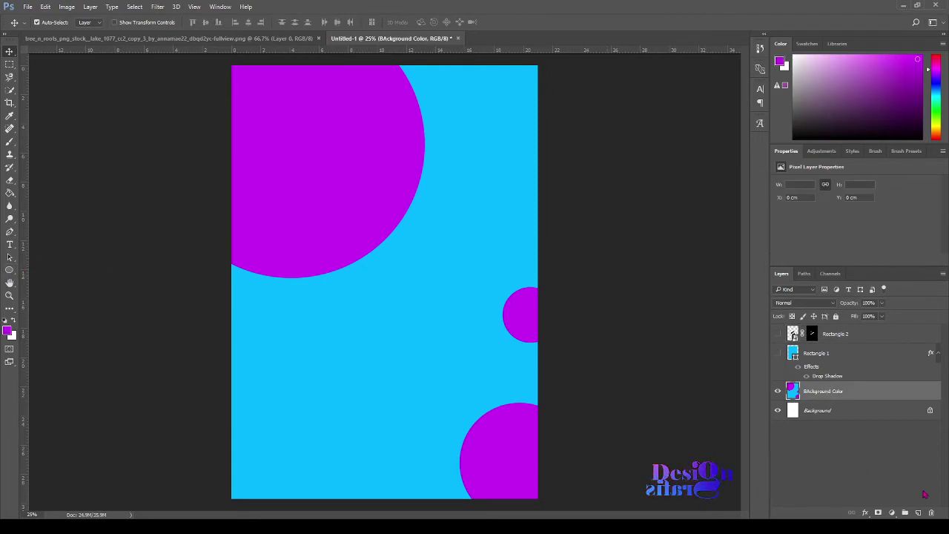
click(918, 512)
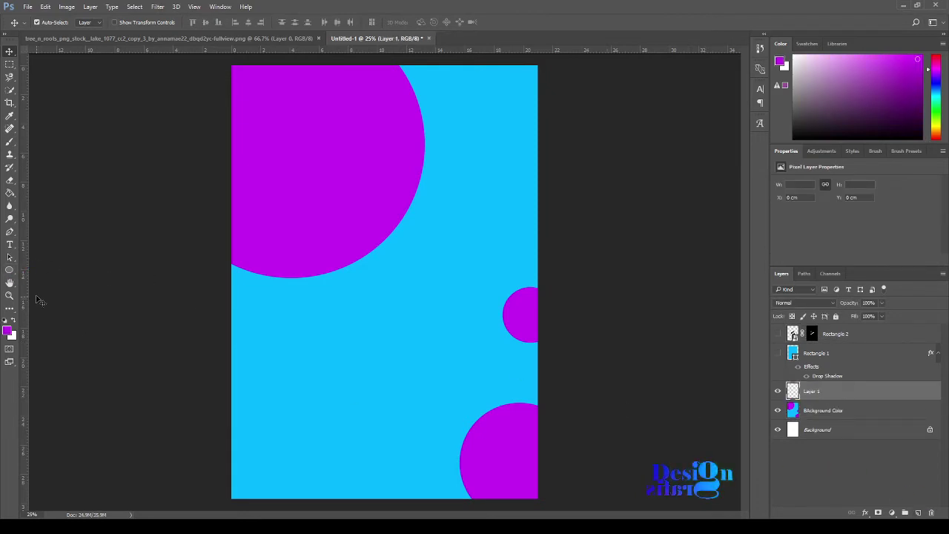
Draw an unfilled square about 776 px wide and move it inside the large purple circle, to about X 156 px, Y 760 px
drag(10, 272, 47, 271)
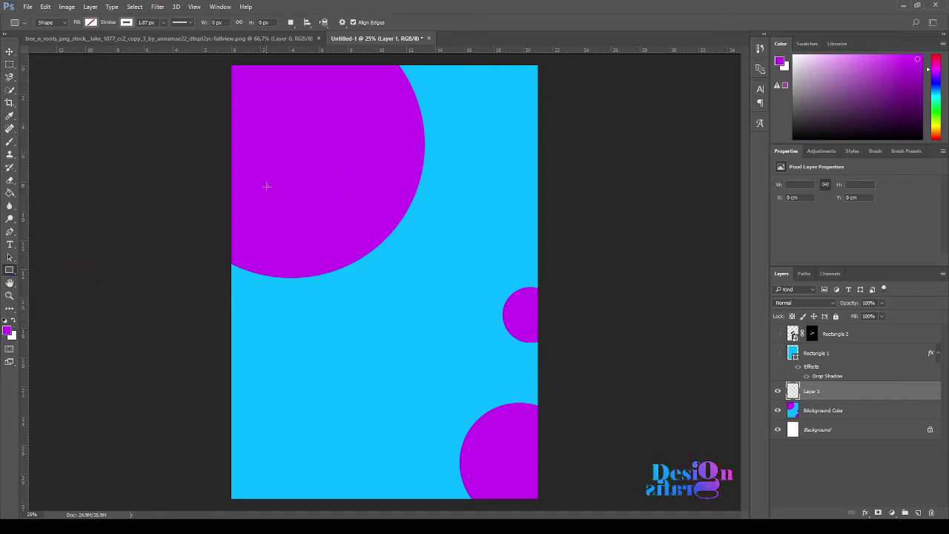
drag(271, 190, 321, 238)
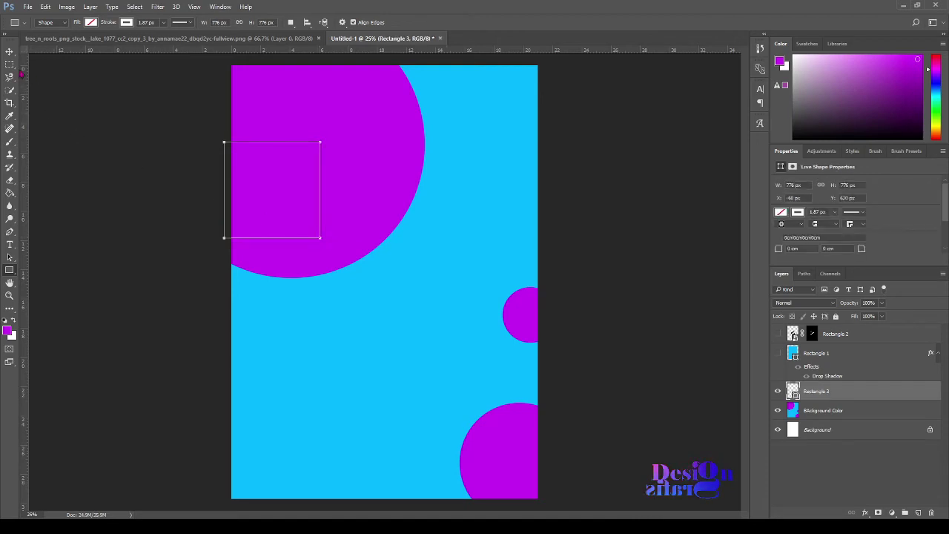
key(v)
drag(267, 201, 297, 232)
key(ctrl+z)
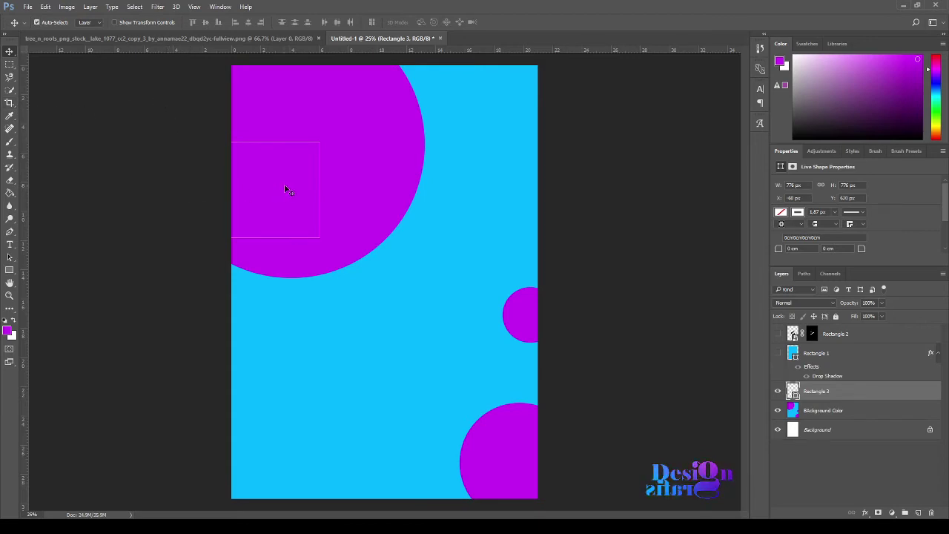
drag(297, 182, 316, 201)
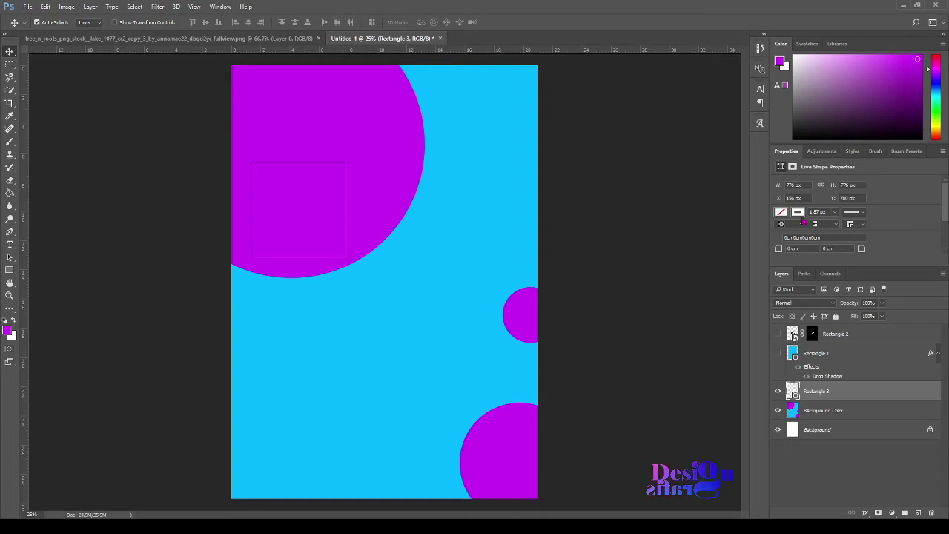
Remove the square's stroke and fill it with the thick diagonal stripe pattern at about 572% scale
click(783, 213)
click(845, 230)
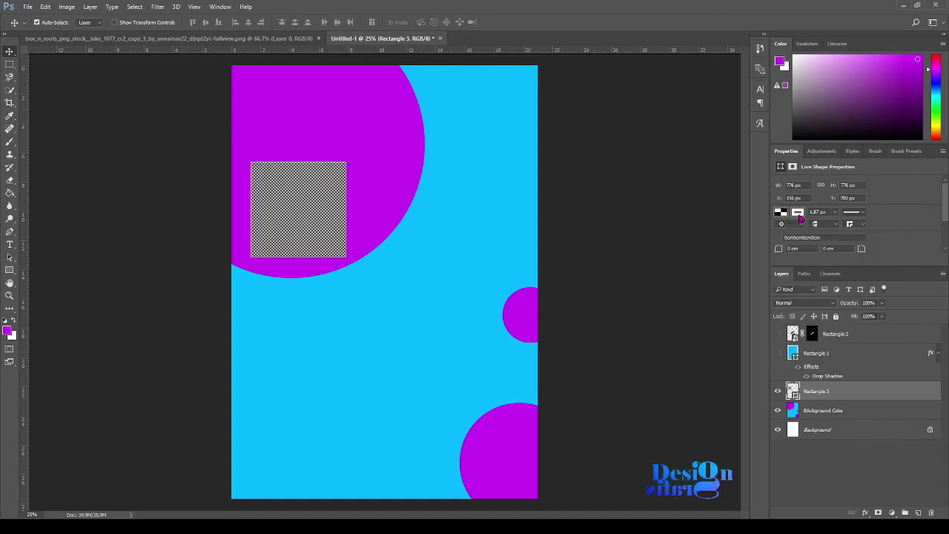
click(782, 212)
click(803, 220)
click(799, 215)
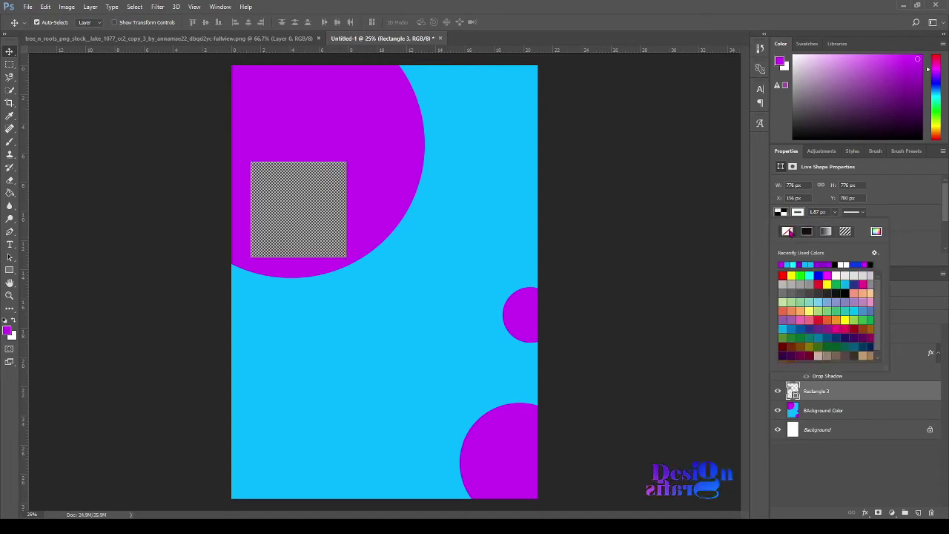
click(784, 215)
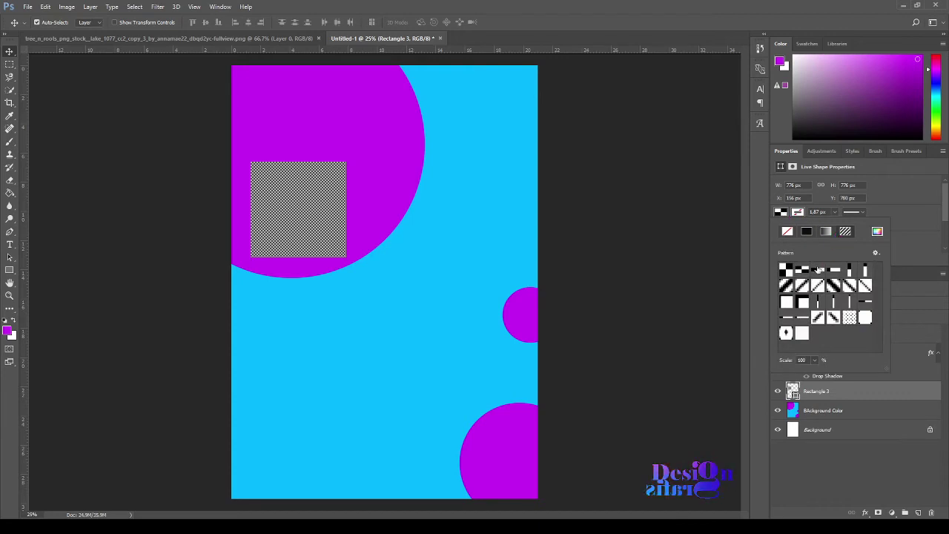
click(785, 286)
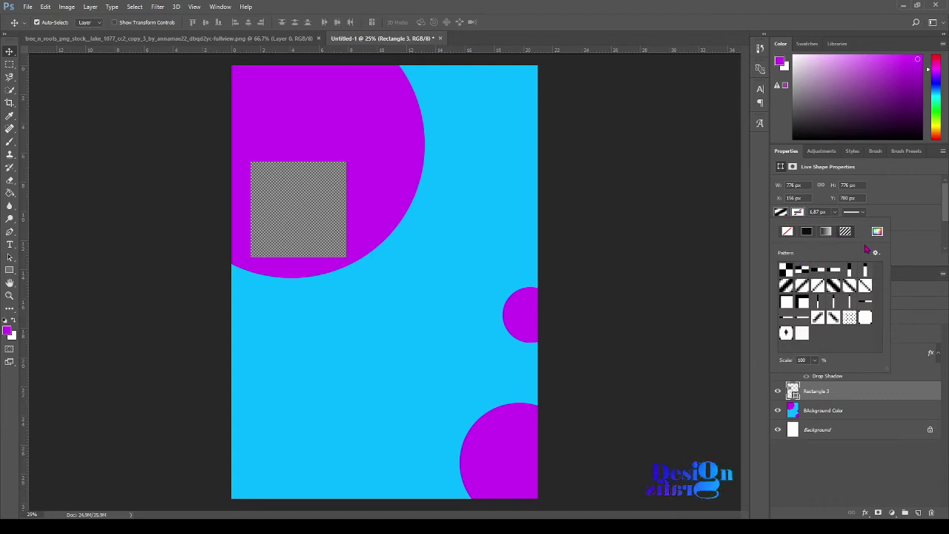
click(815, 361)
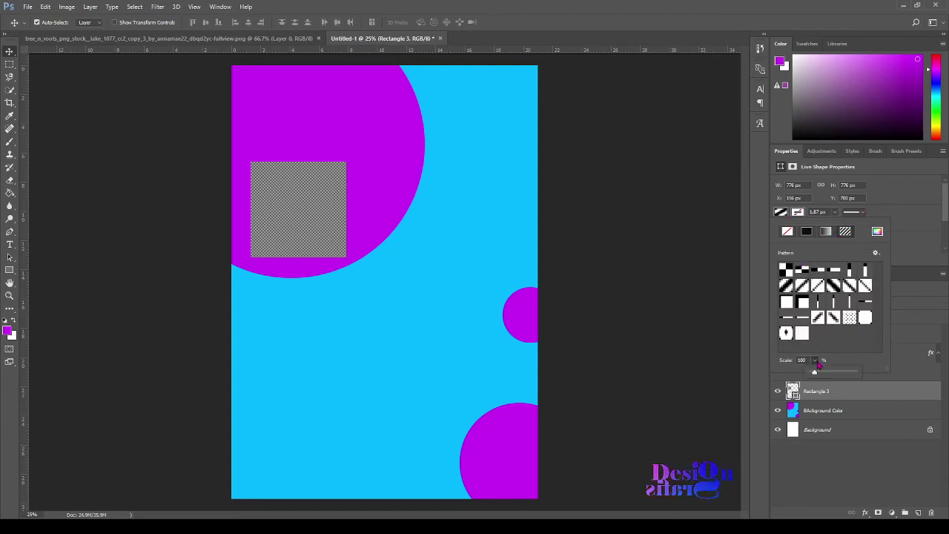
drag(826, 374, 837, 374)
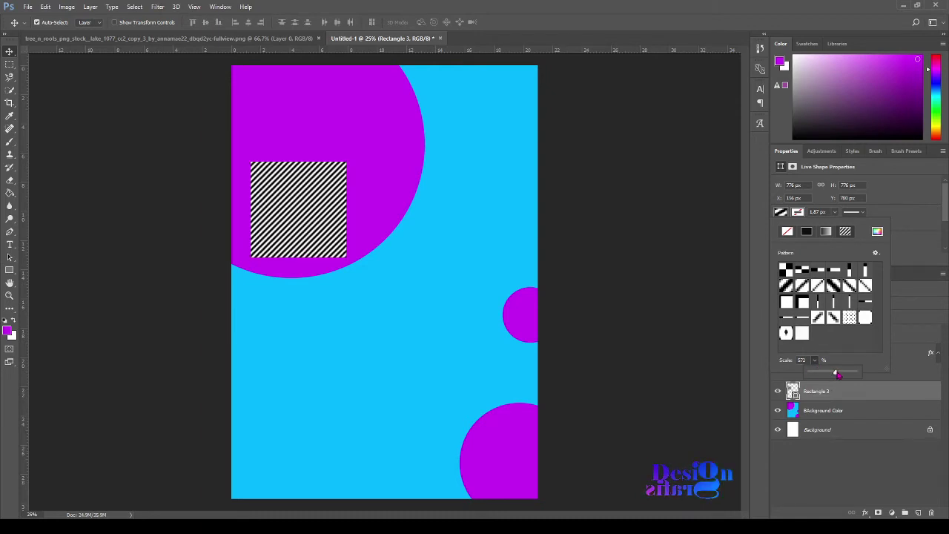
Convert the Rectangle 3 layer to a smart object
click(157, 7)
click(158, 7)
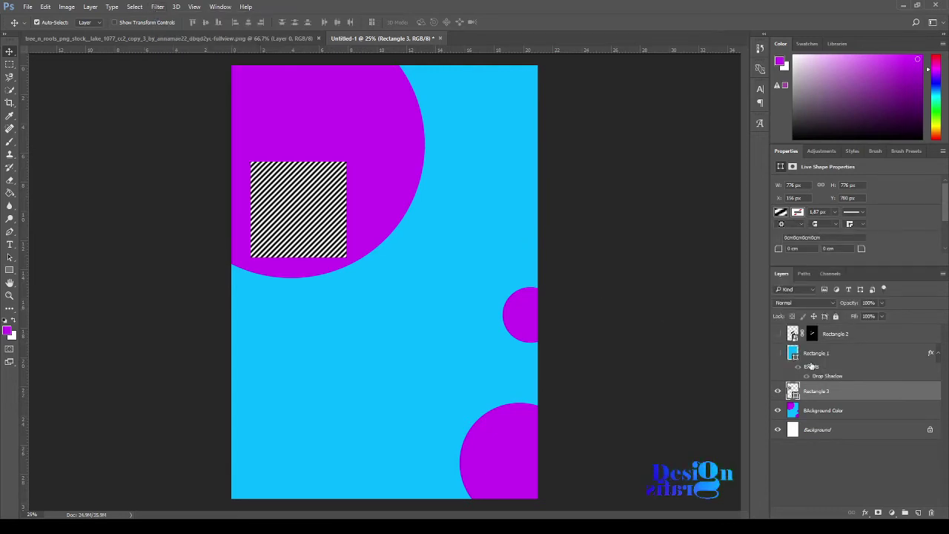
right_click(820, 392)
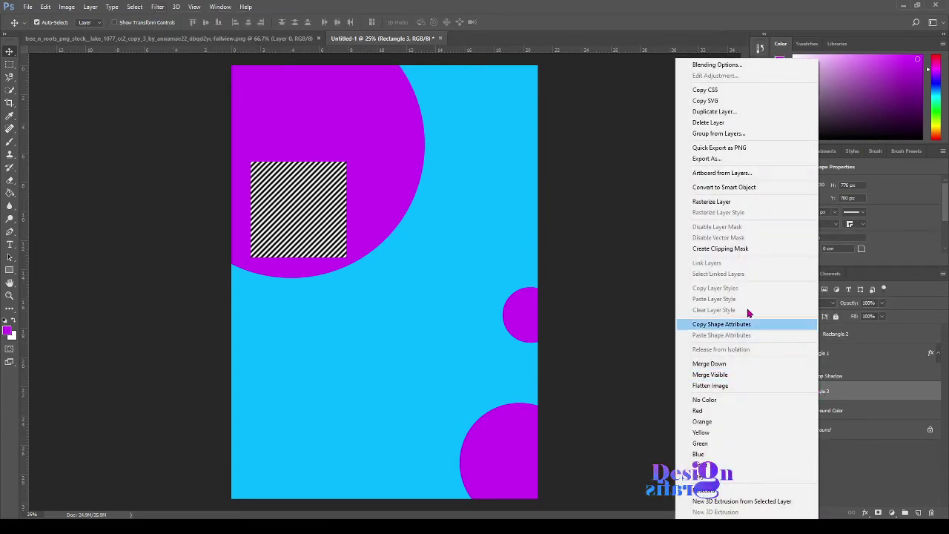
click(715, 189)
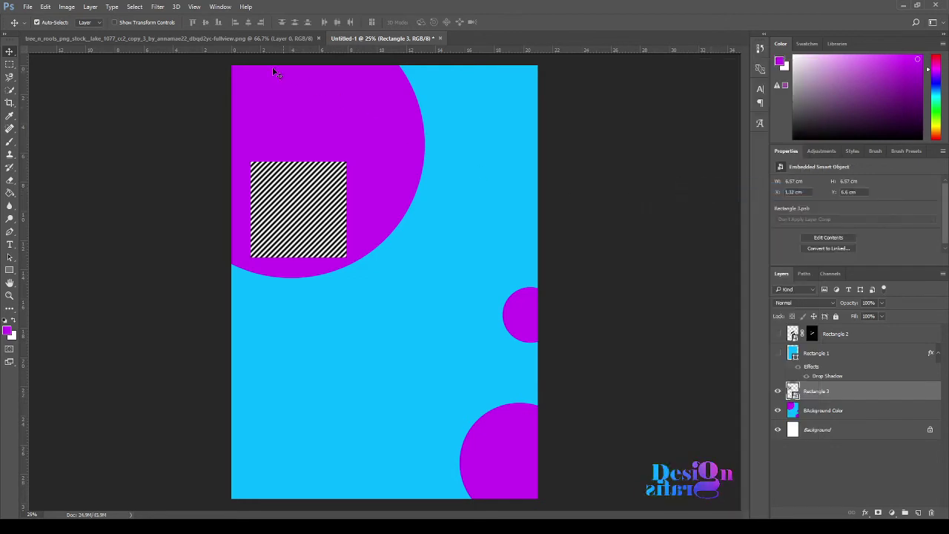
Select the square's dark stripes with Color Range using the Shadows option
click(132, 7)
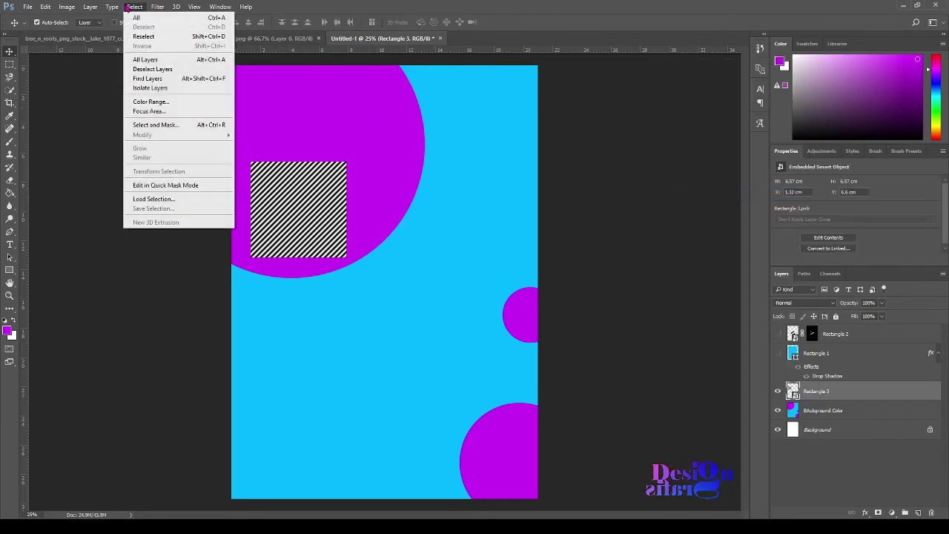
click(150, 102)
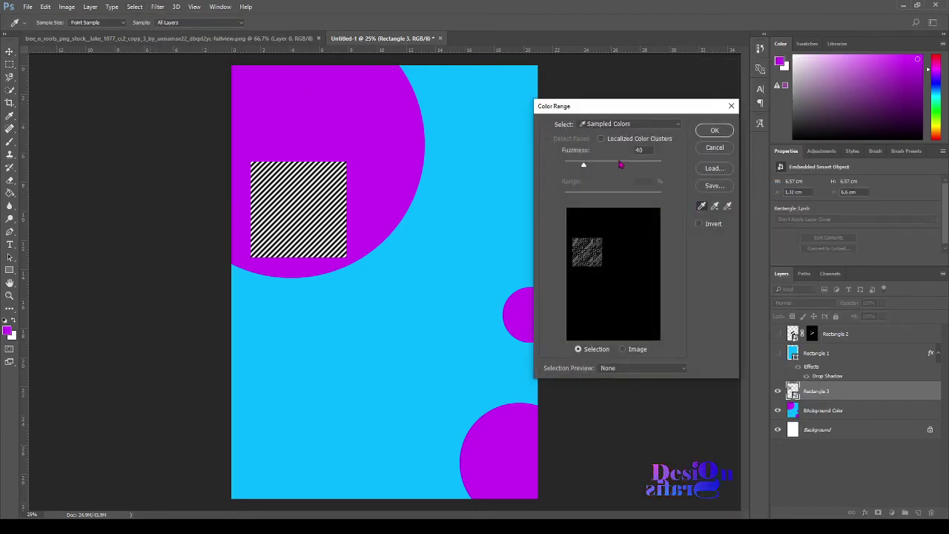
click(630, 124)
click(610, 240)
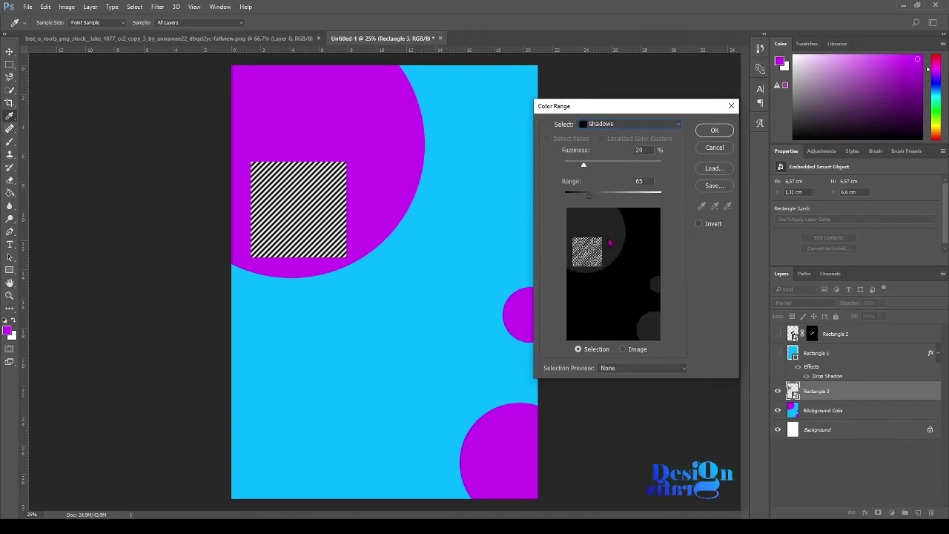
click(712, 131)
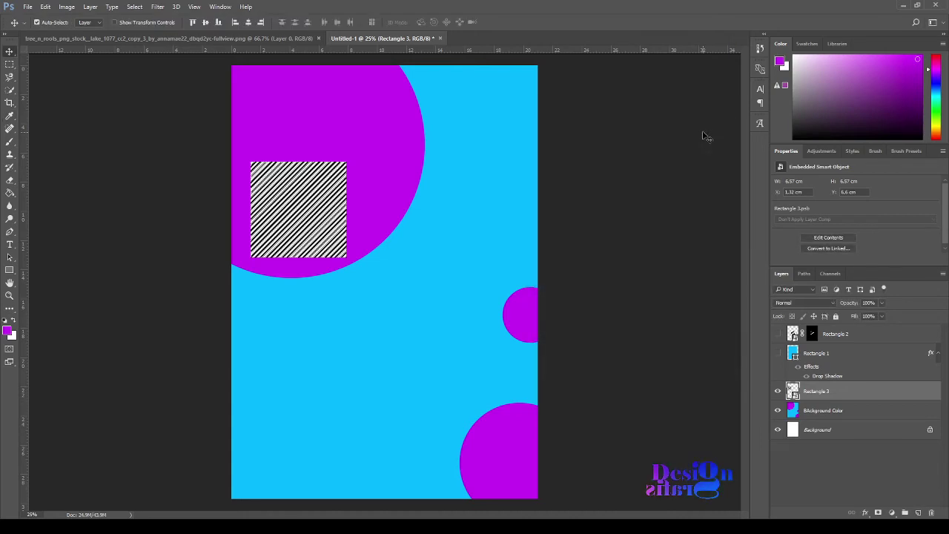
Add a layer mask to Rectangle 3 that hides its dark stripes and keeps only the white ones
click(879, 513)
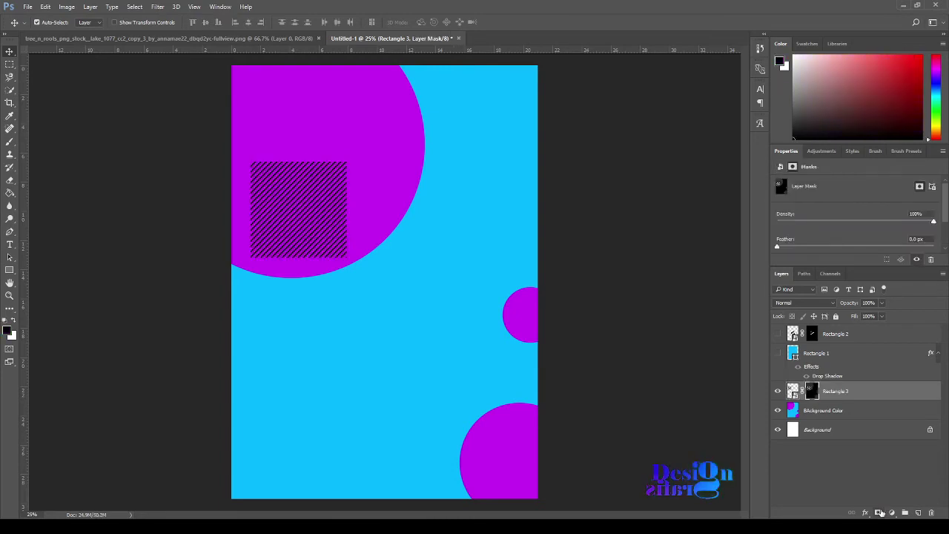
key(ctrl+z)
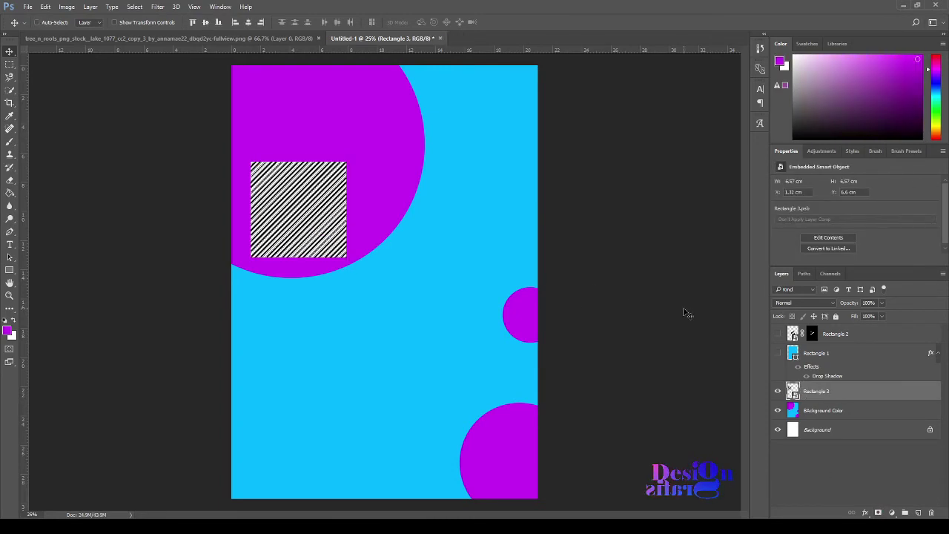
key(ctrl+a)
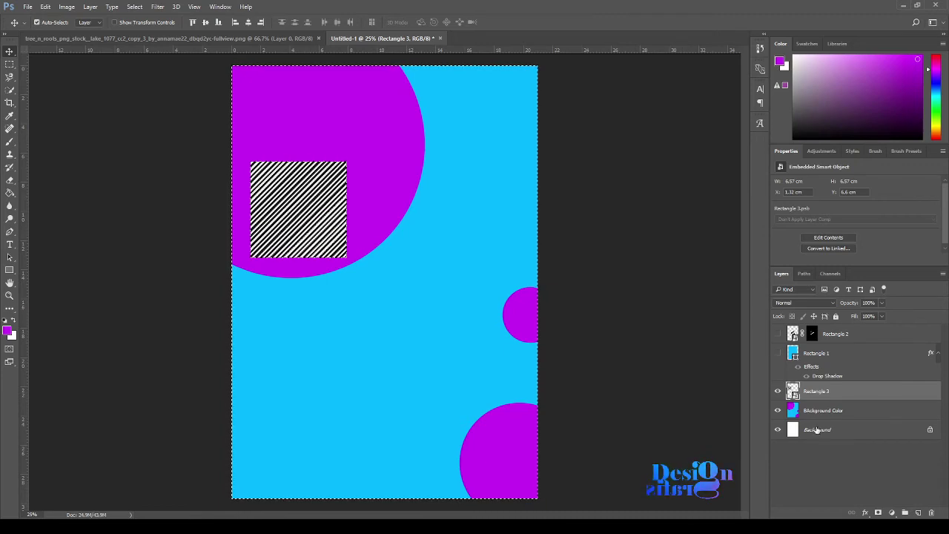
click(879, 513)
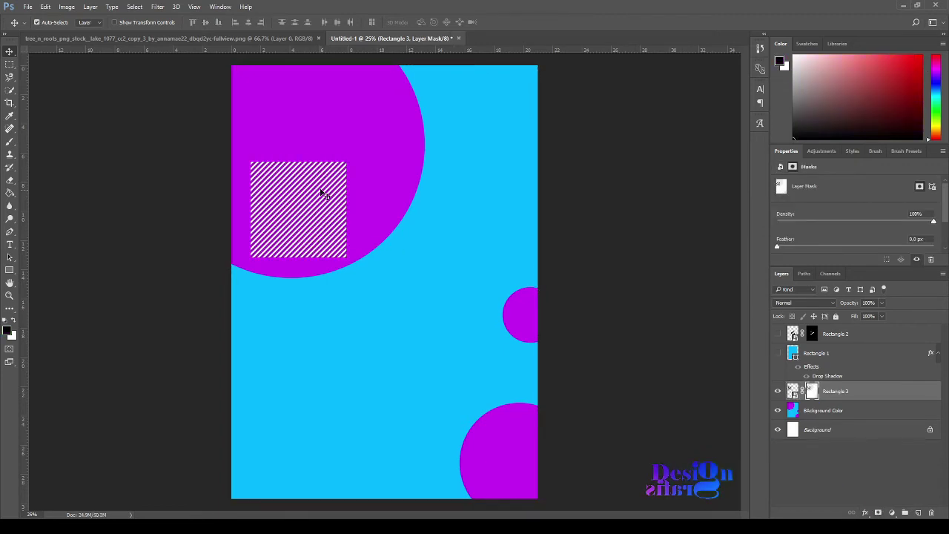
Duplicate the masked Rectangle 3 layer, scale the copy to about 43.81%, and place it above the striped square, overlapping the poster's left edge
click(859, 394)
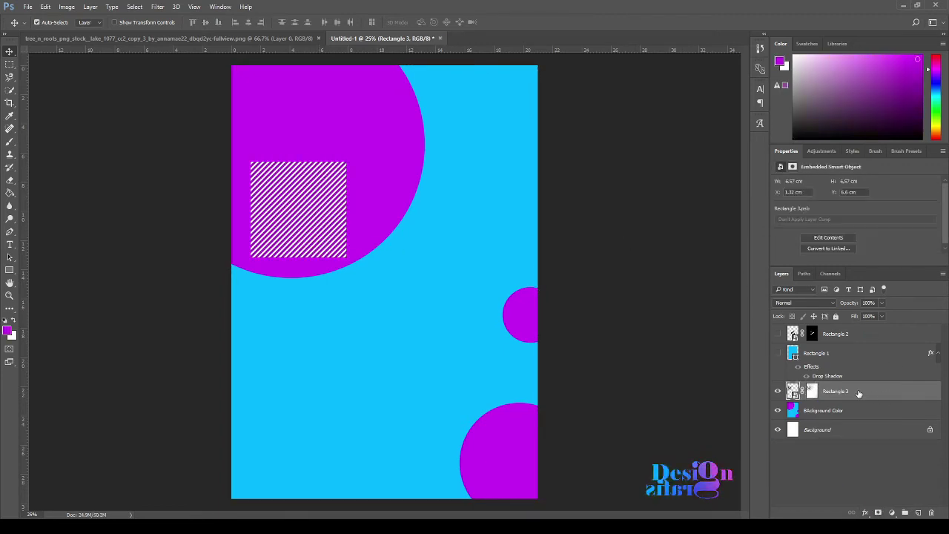
click(812, 394)
click(794, 392)
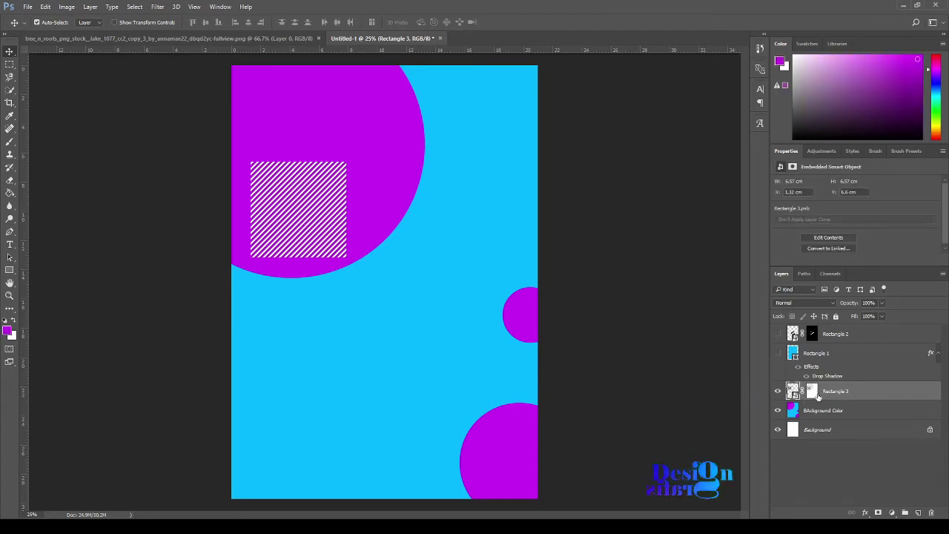
drag(794, 392, 918, 513)
key(ctrl+t)
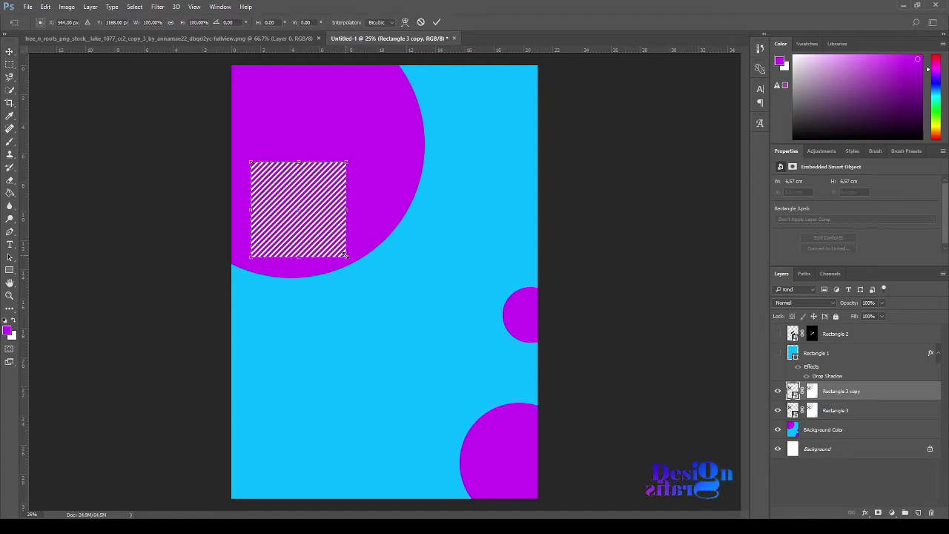
drag(344, 255, 247, 156)
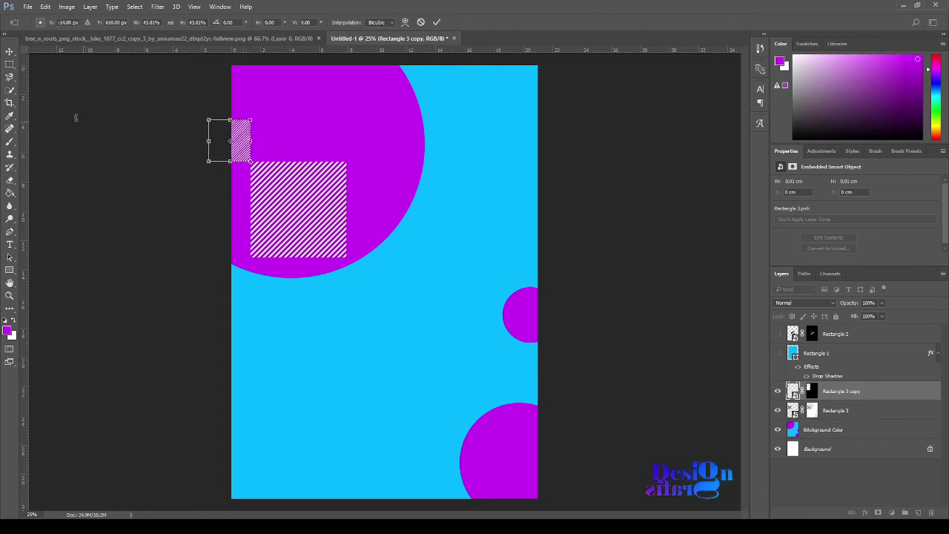
click(10, 52)
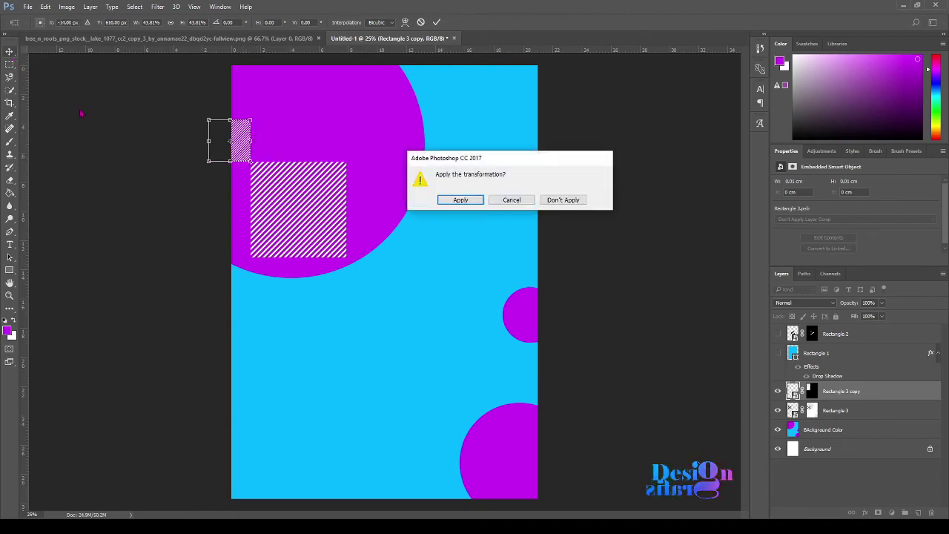
click(447, 202)
Turn the Rectangle 1 and Rectangle 2 layers back on
drag(778, 353, 775, 339)
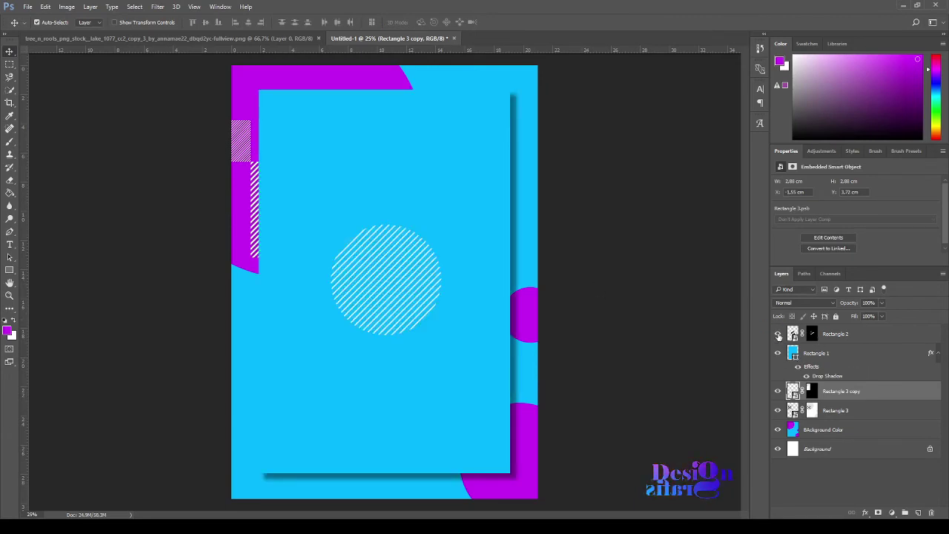
click(778, 335)
click(778, 334)
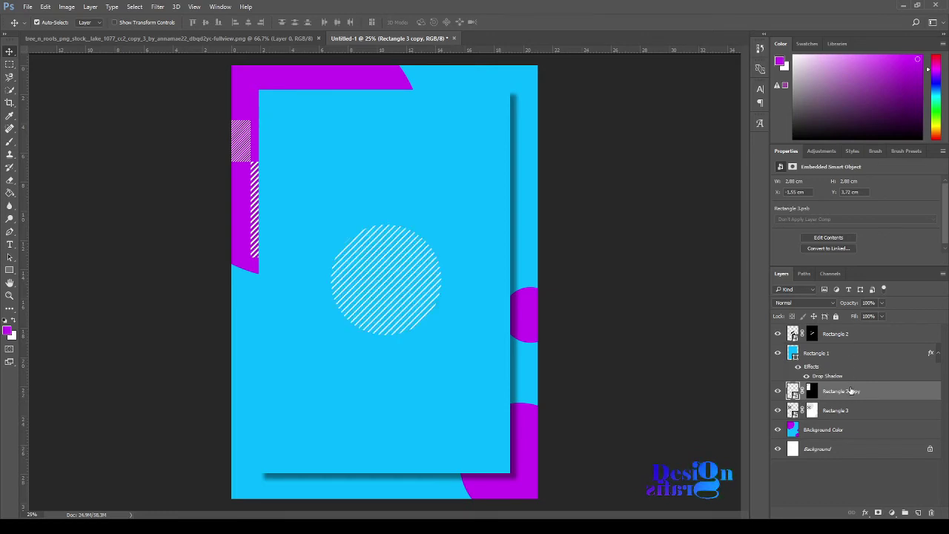
click(778, 393)
click(778, 392)
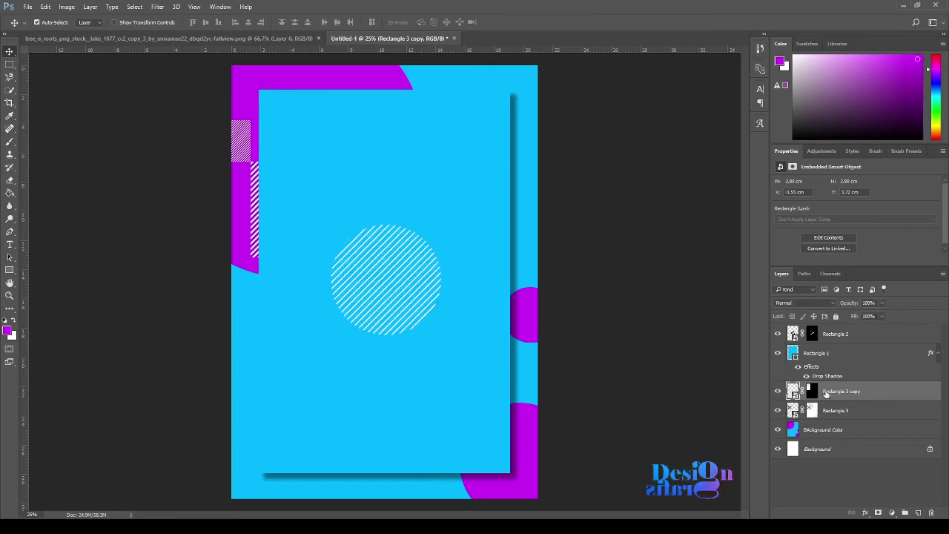
Above the Rectangle 2 layer, draw an unfilled rectangle about 1828 by 2904 px inside the blue panel with a white stroke about 21.06 px wide
click(882, 339)
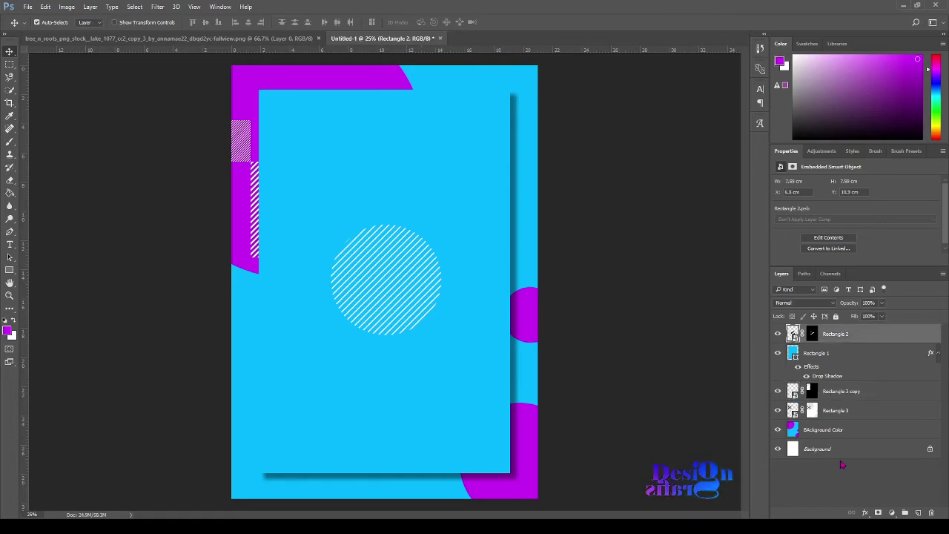
click(919, 513)
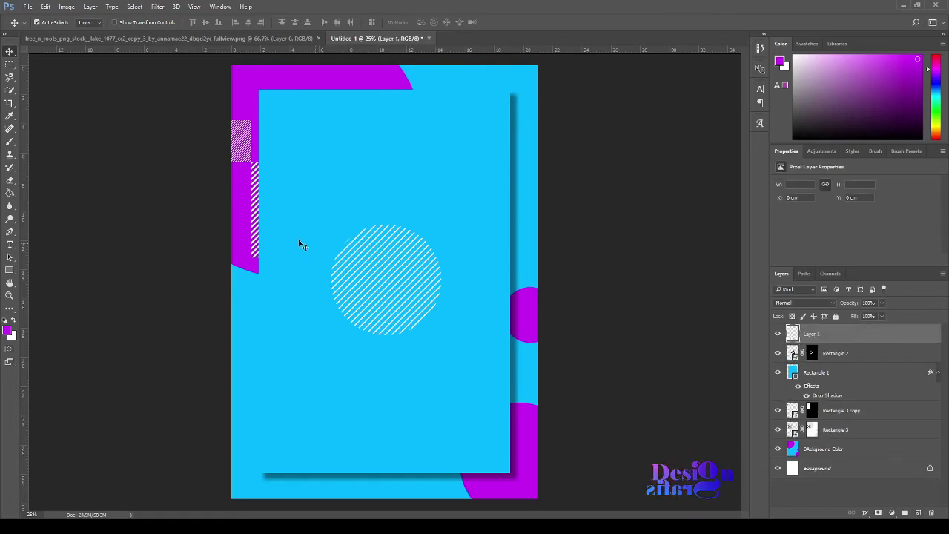
click(12, 272)
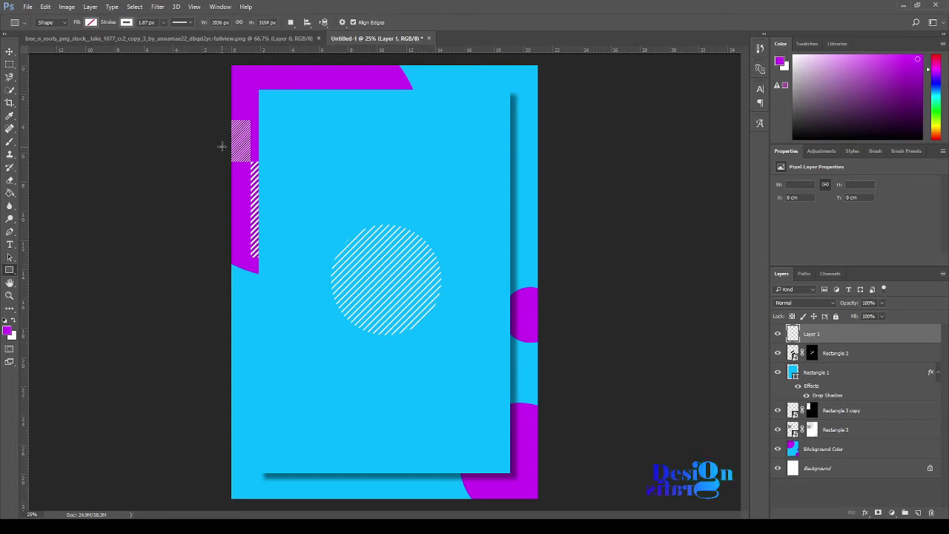
drag(271, 104, 498, 464)
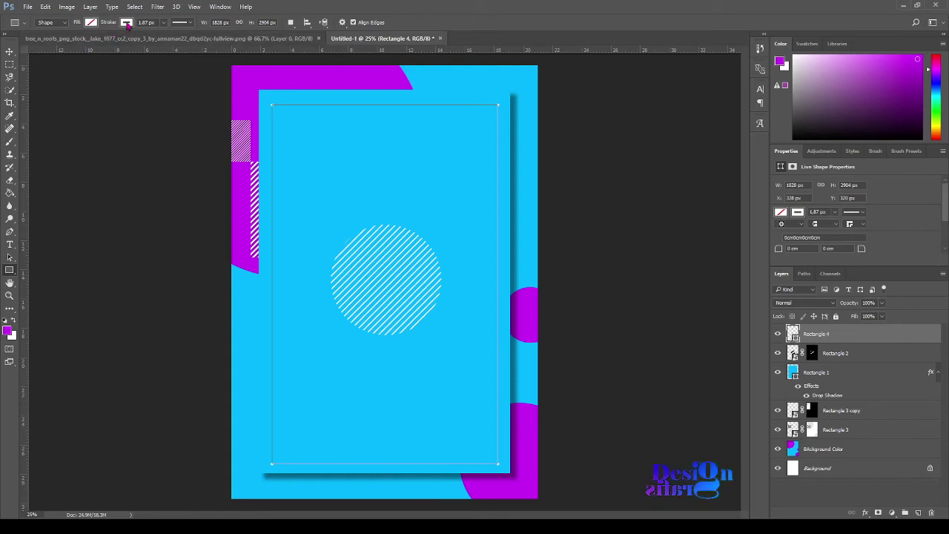
click(163, 23)
drag(164, 36, 169, 36)
click(10, 50)
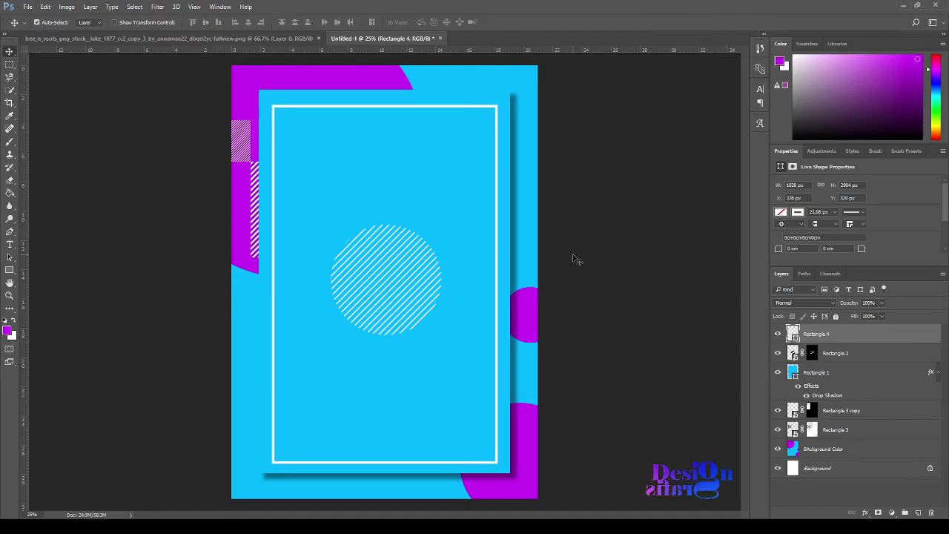
Add the text TAGLINE at 84.88 pt and move it to the bottom centre of the white frame
click(9, 245)
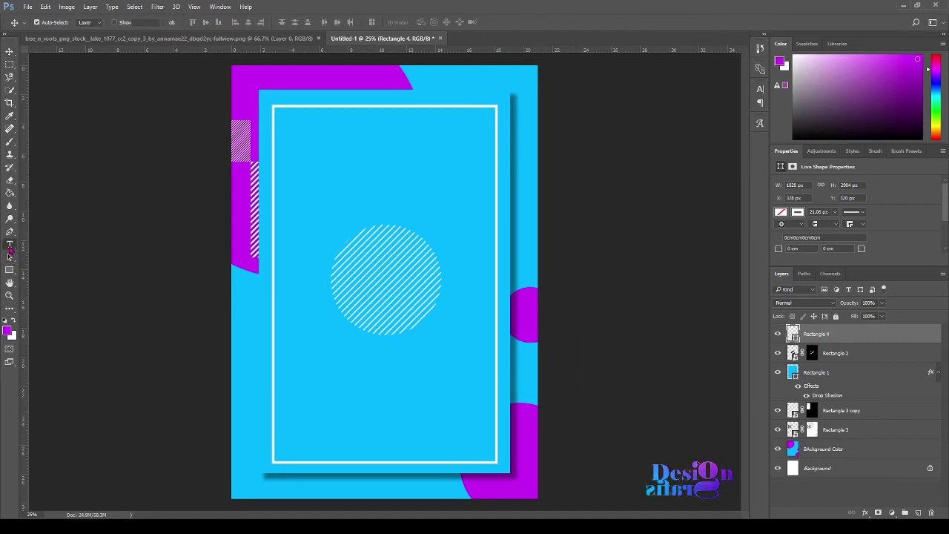
click(375, 409)
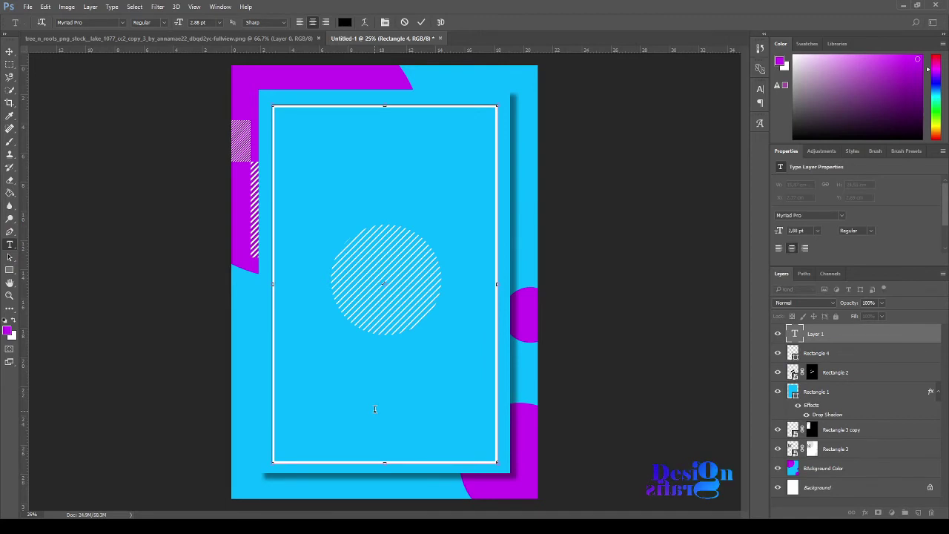
key(Escape)
click(253, 341)
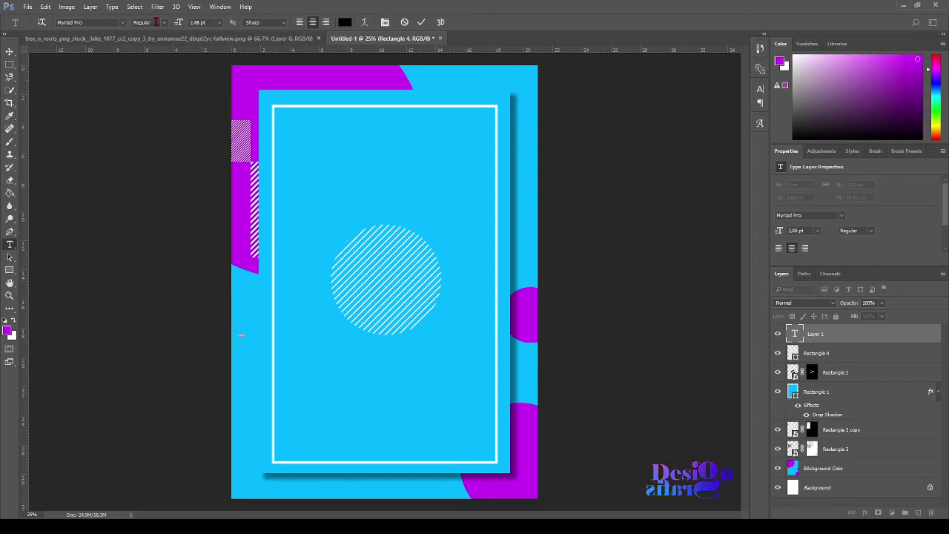
drag(178, 23, 239, 23)
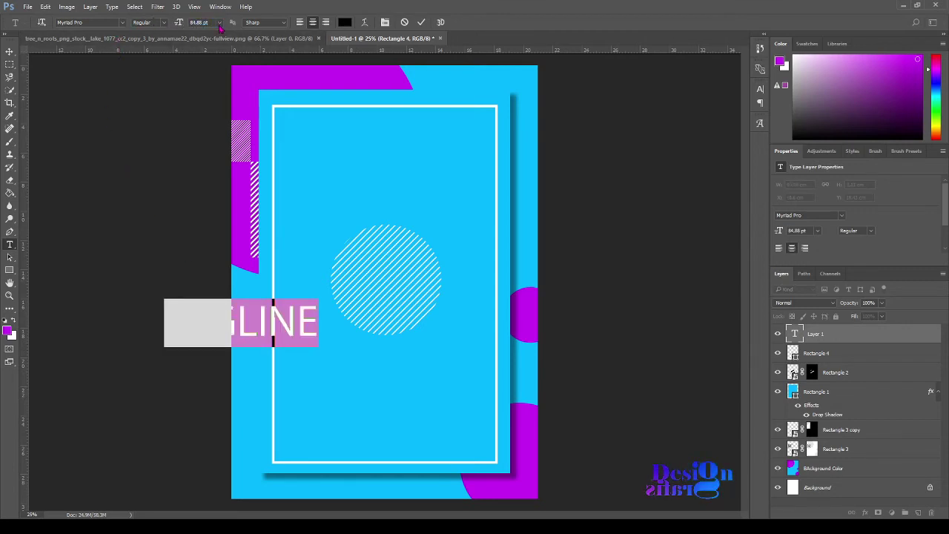
click(9, 51)
drag(242, 320, 389, 436)
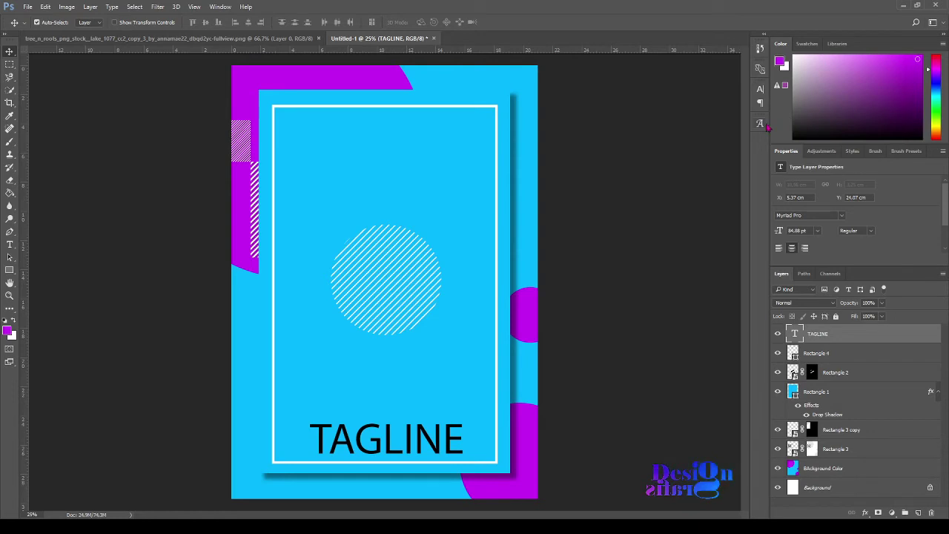
Set the TAGLINE text's font size to 20.88 pt and its tracking to 1300
click(762, 89)
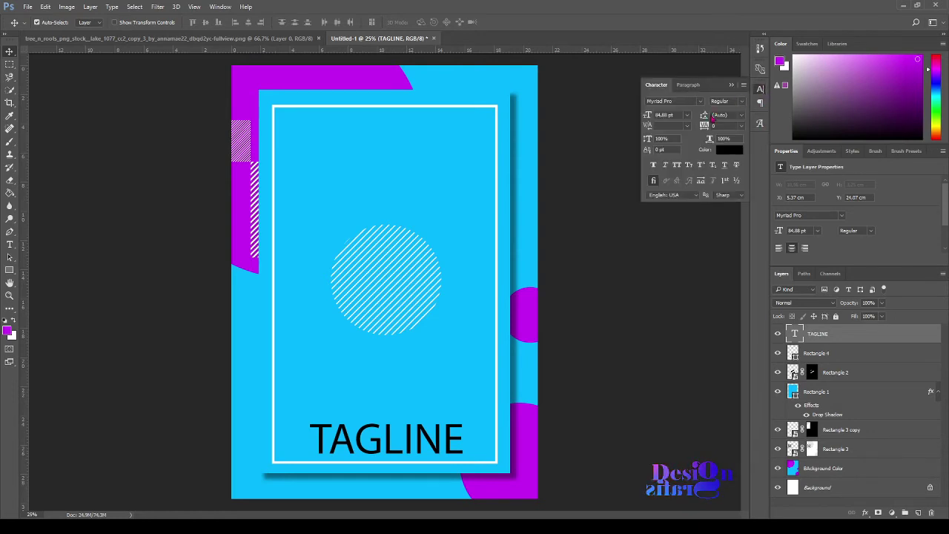
mouse_move(644, 117)
mouse_down()
mouse_move(632, 118)
mouse_move(647, 120)
mouse_up()
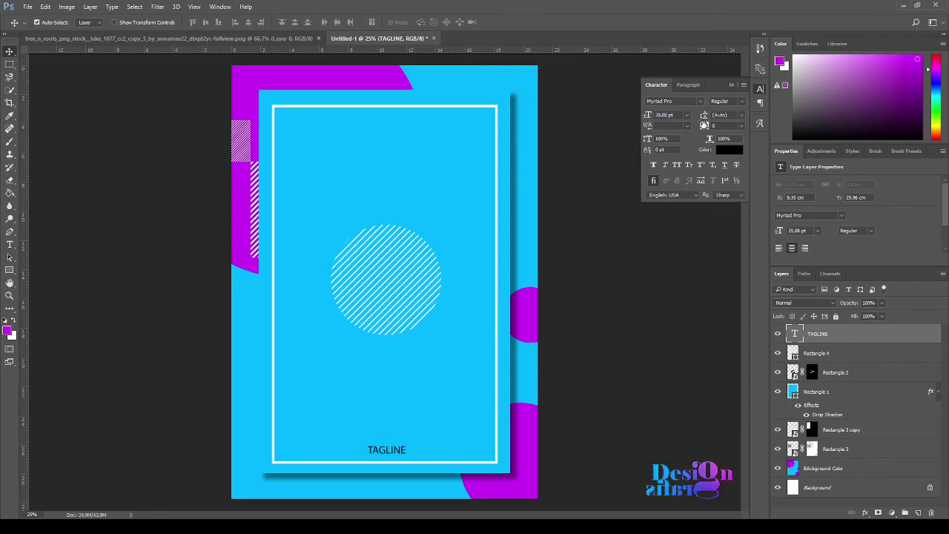
drag(705, 125, 720, 126)
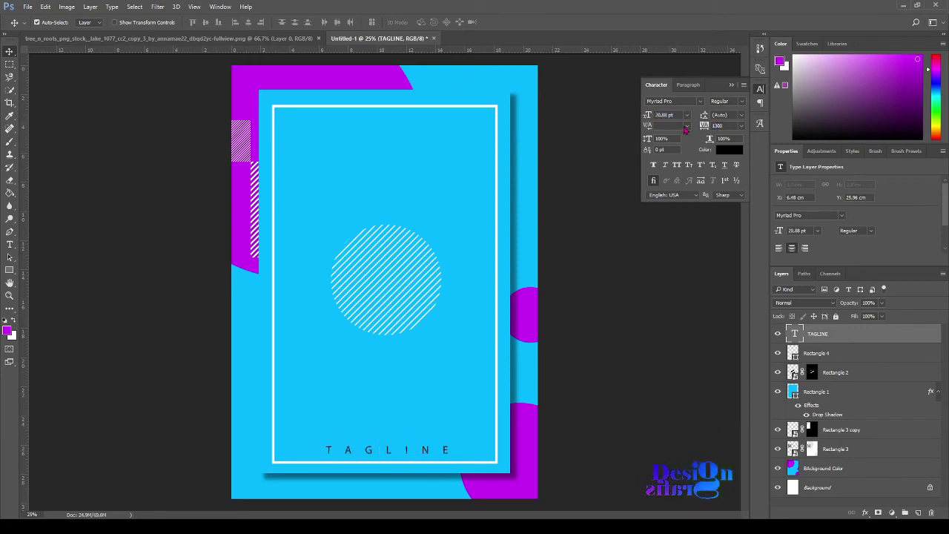
click(701, 102)
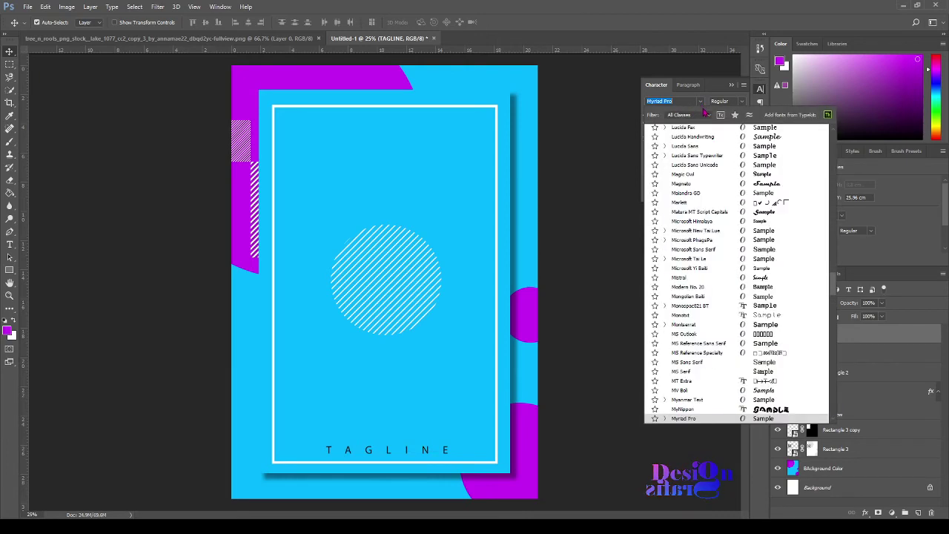
click(706, 108)
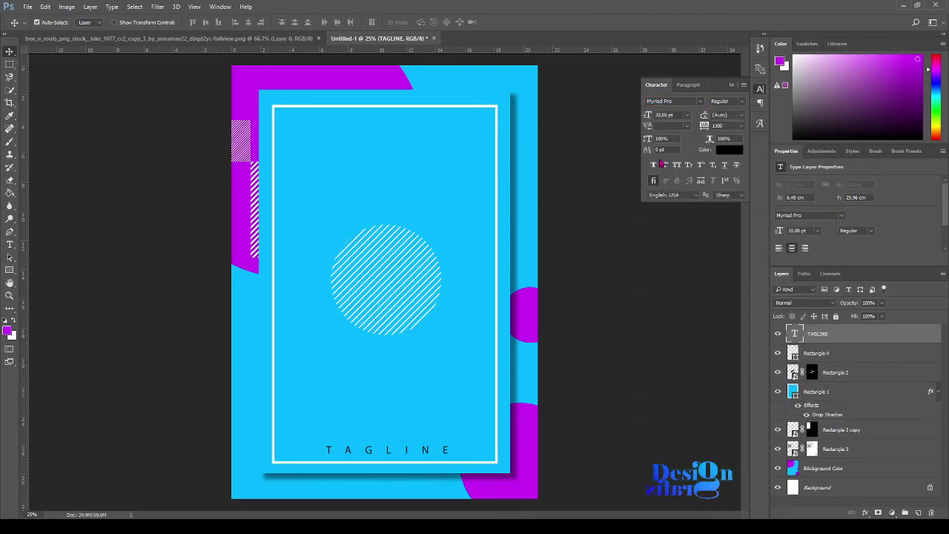
Apply Faux Bold to the TAGLINE text and shift it about 0.15 cm left to centre it in the frame
click(654, 166)
click(731, 86)
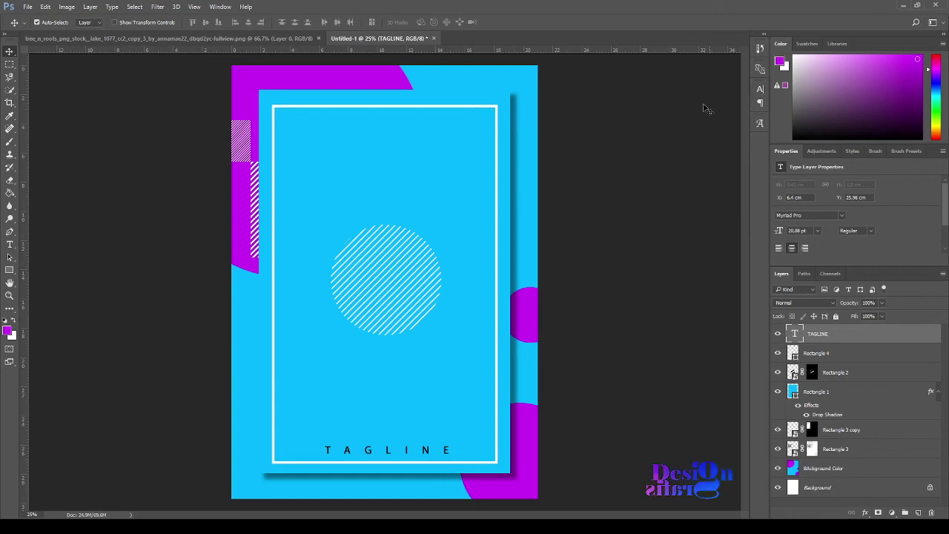
drag(394, 458, 392, 459)
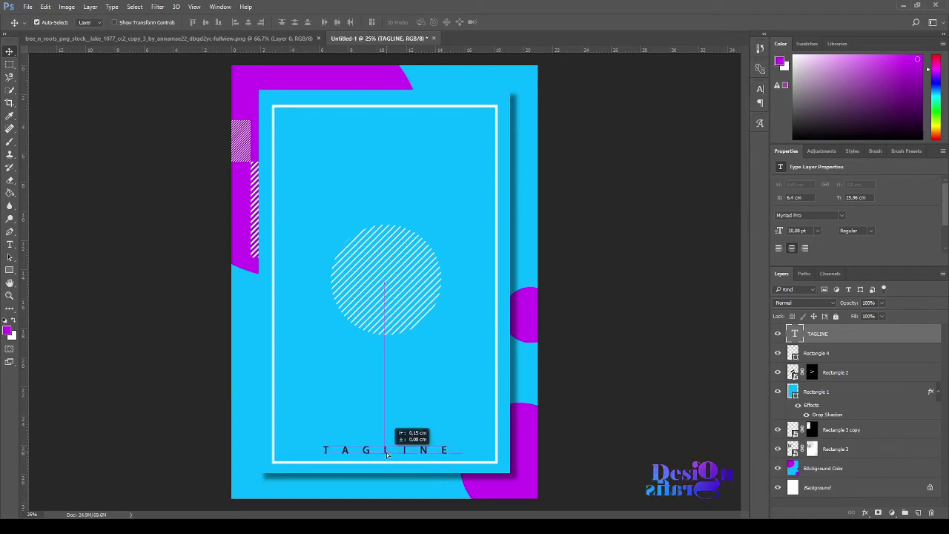
Change the TAGLINE text colour to near-white, #fcfcfc
click(762, 92)
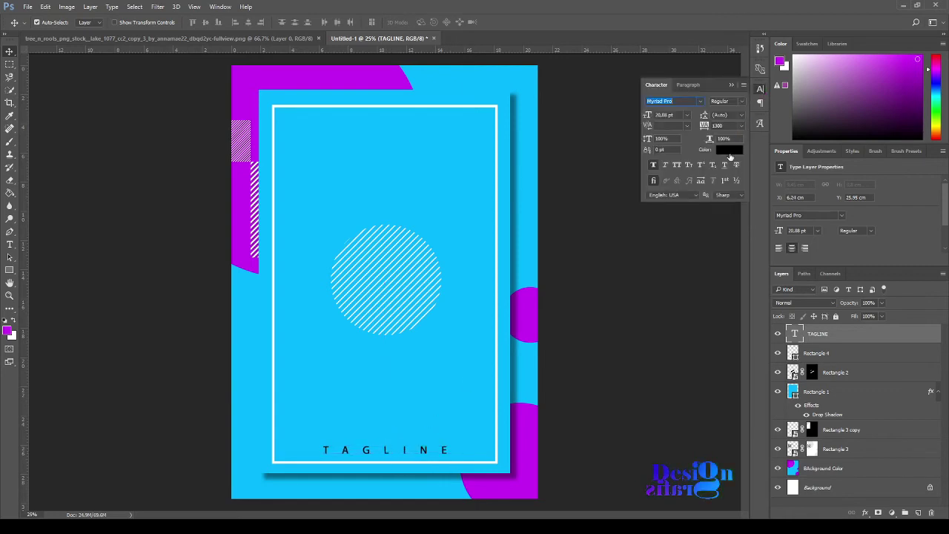
click(729, 150)
drag(445, 189, 357, 152)
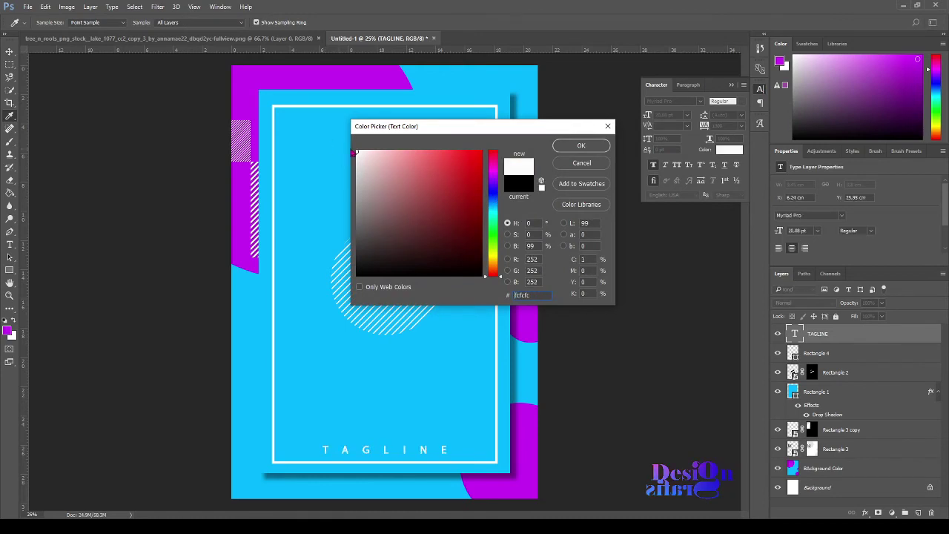
click(582, 146)
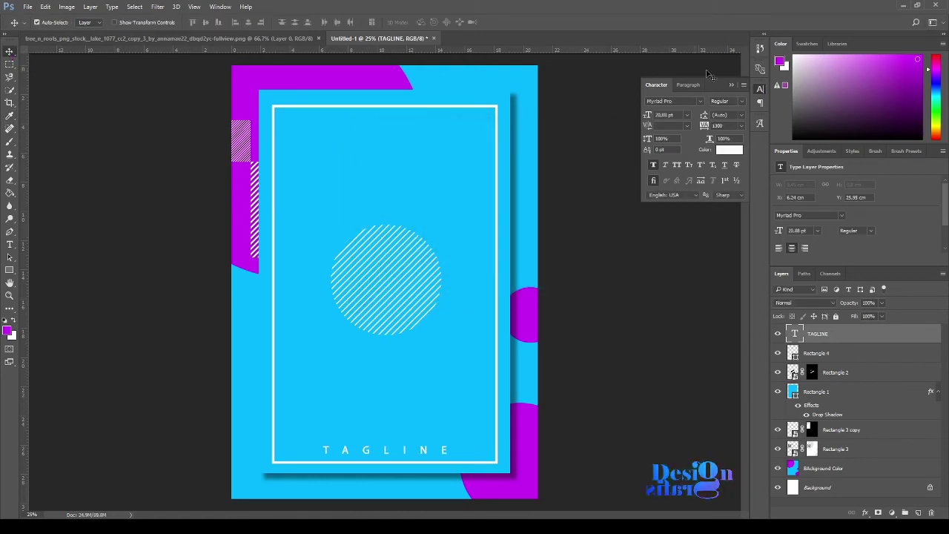
click(731, 87)
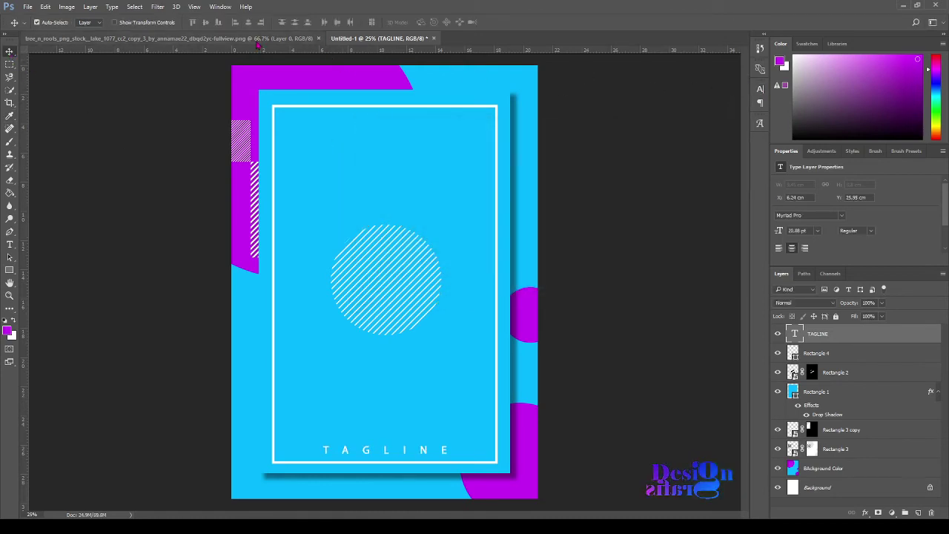
Duplicate the tree layer into the Untitled-1 document and move the tree over the striped circle in the poster's centre
click(222, 38)
right_click(823, 342)
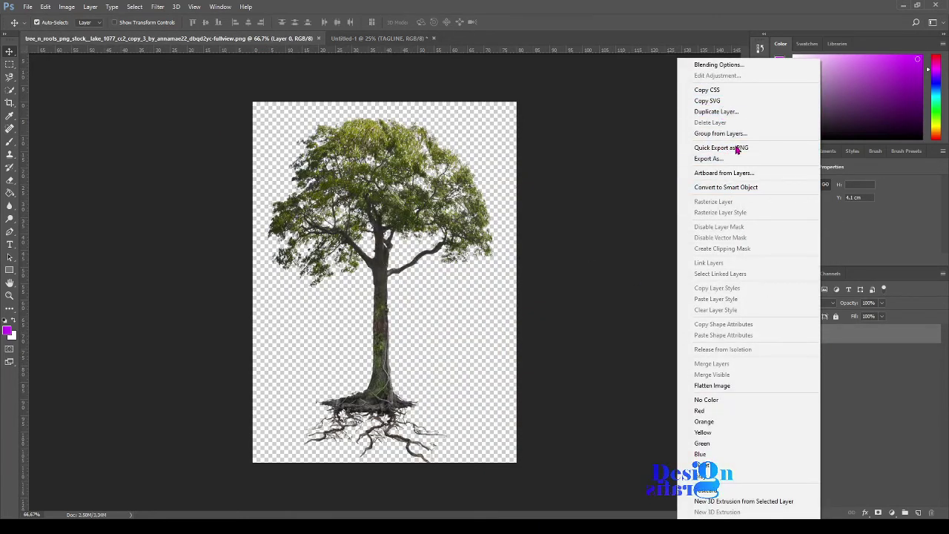
click(865, 380)
right_click(855, 346)
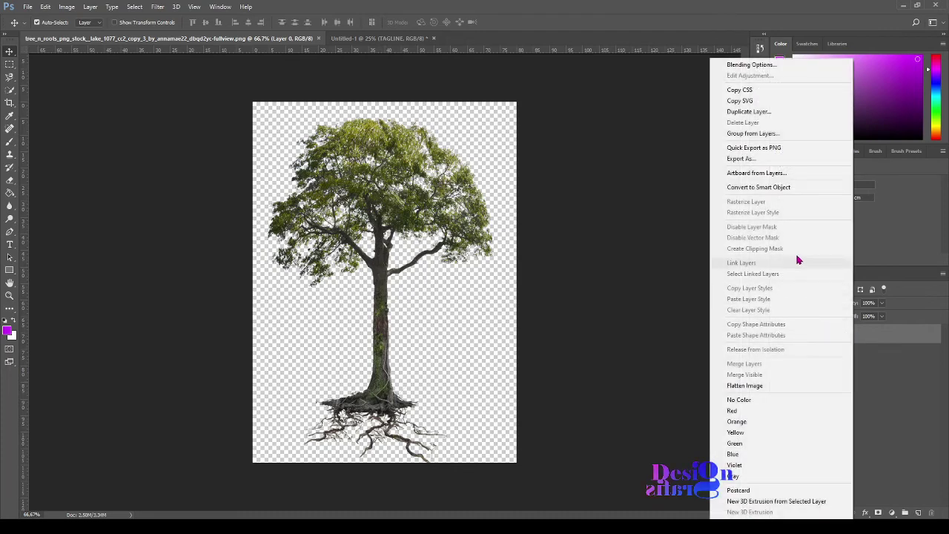
click(738, 112)
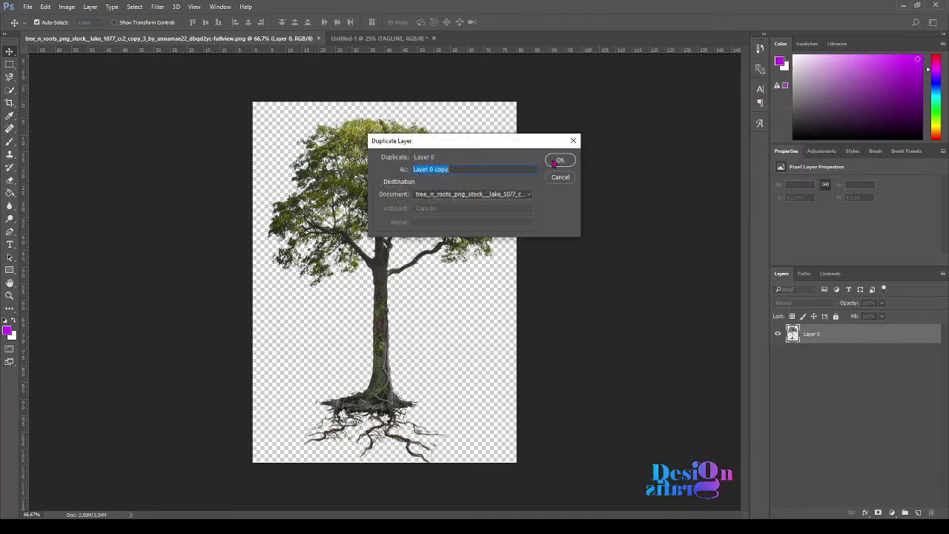
click(510, 192)
click(485, 214)
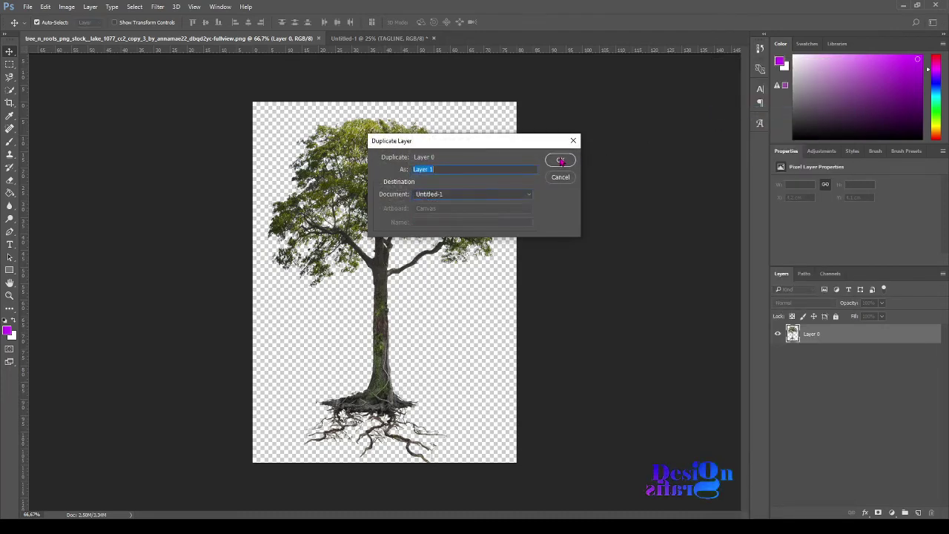
click(562, 161)
click(376, 38)
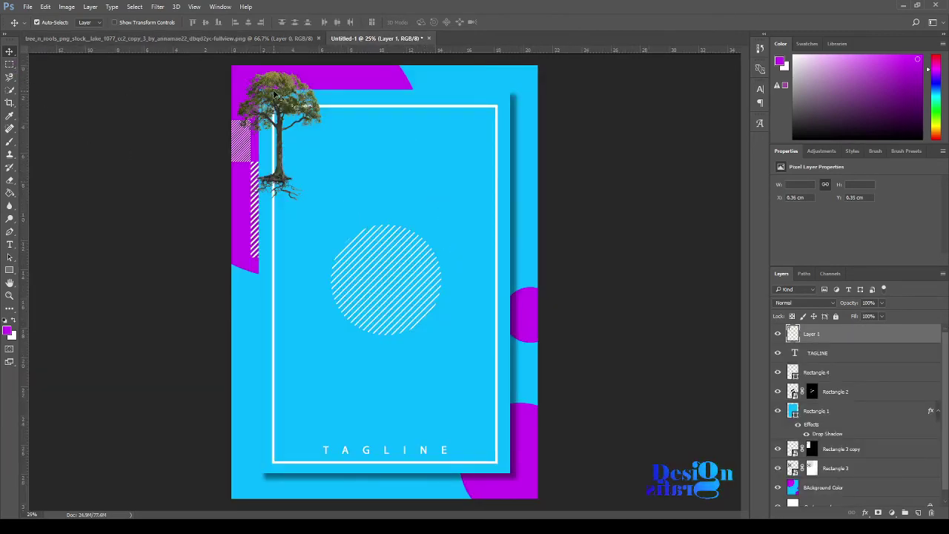
mouse_move(276, 96)
mouse_down()
mouse_move(342, 121)
mouse_move(385, 224)
mouse_move(386, 263)
mouse_move(385, 238)
mouse_up()
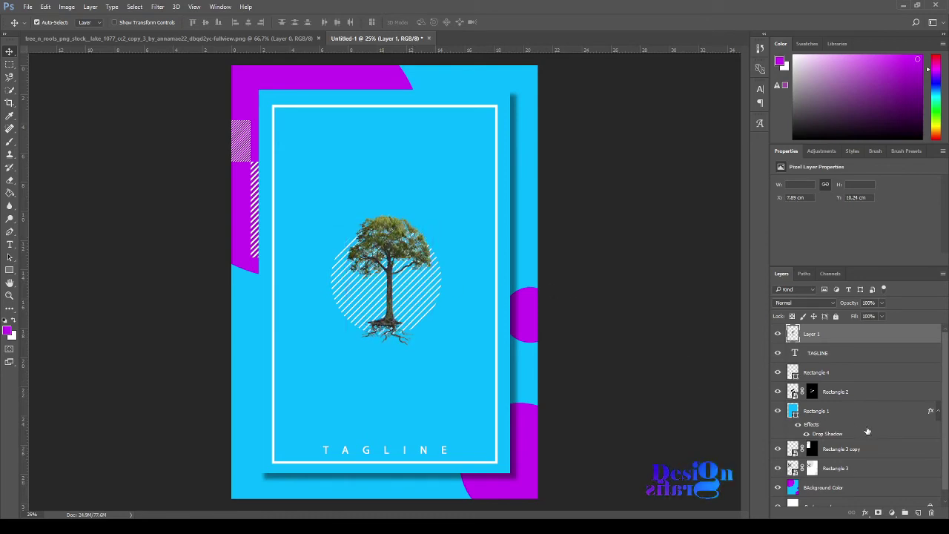
click(820, 376)
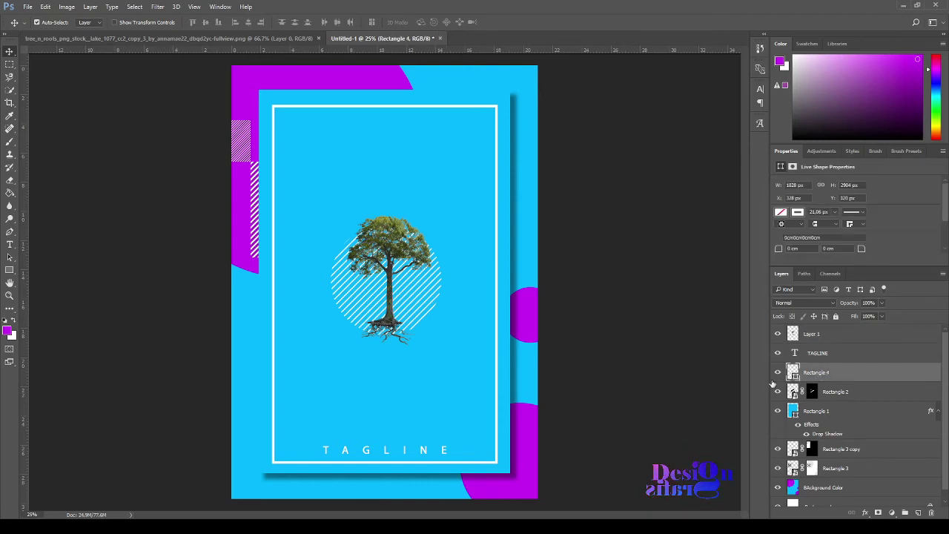
key(ctrl+t)
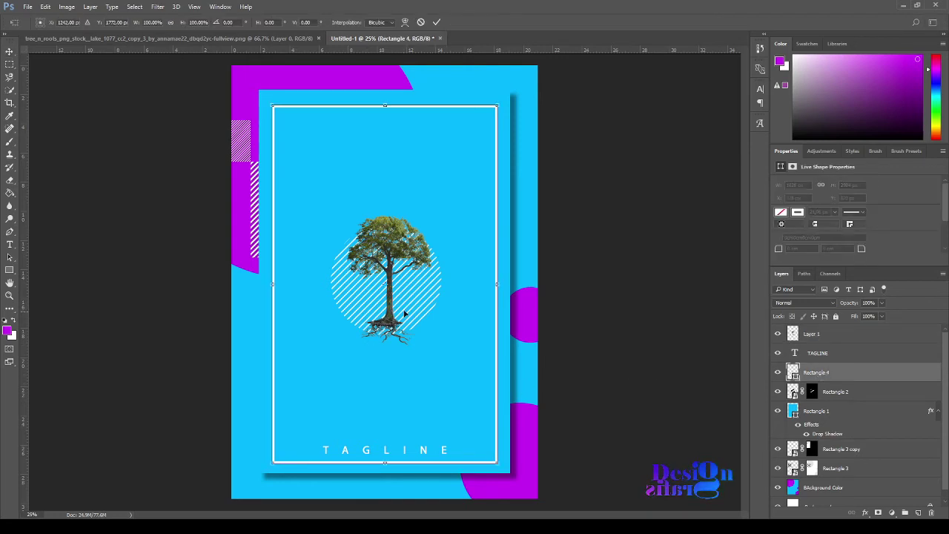
key(Return)
Try enlarging the striped circle behind the tree to about 11.75 cm across, and undo the scaling
click(852, 394)
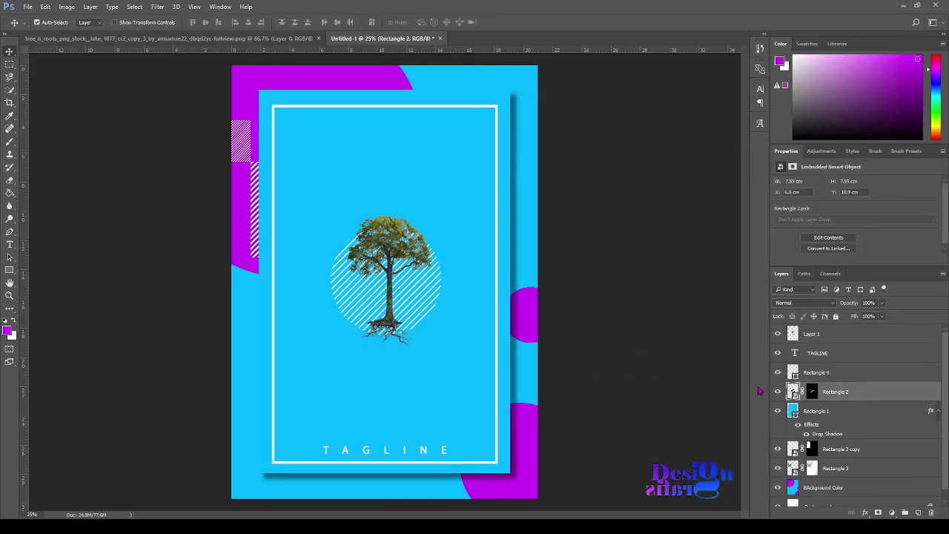
key(ctrl+t)
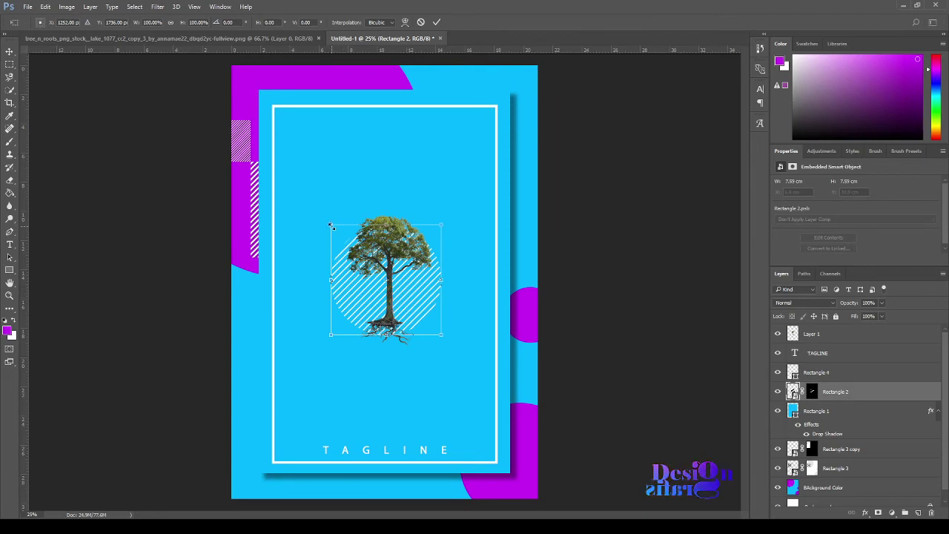
drag(330, 226, 302, 197)
key(Return)
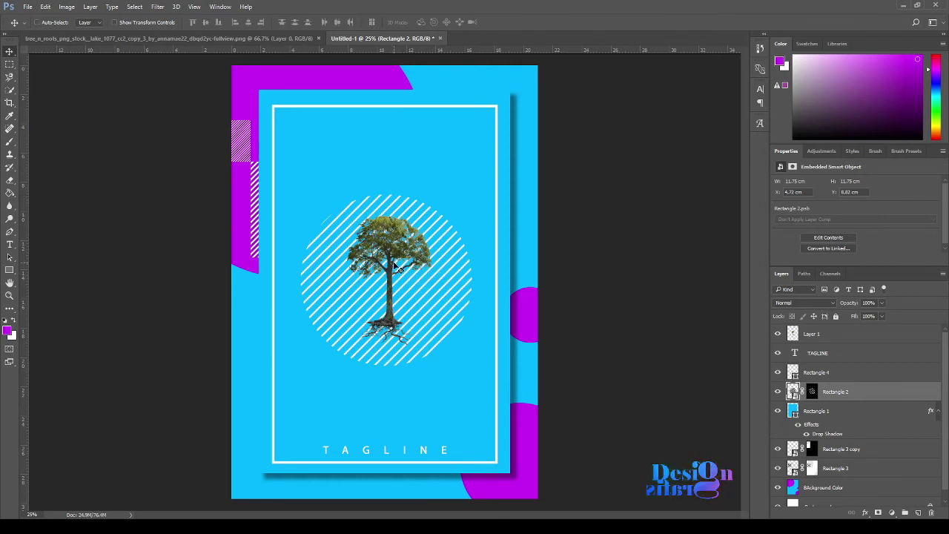
key(ctrl+z)
Enlarge the striped circle behind the tree from its centre to about 9.08 cm across
key(ctrl+t)
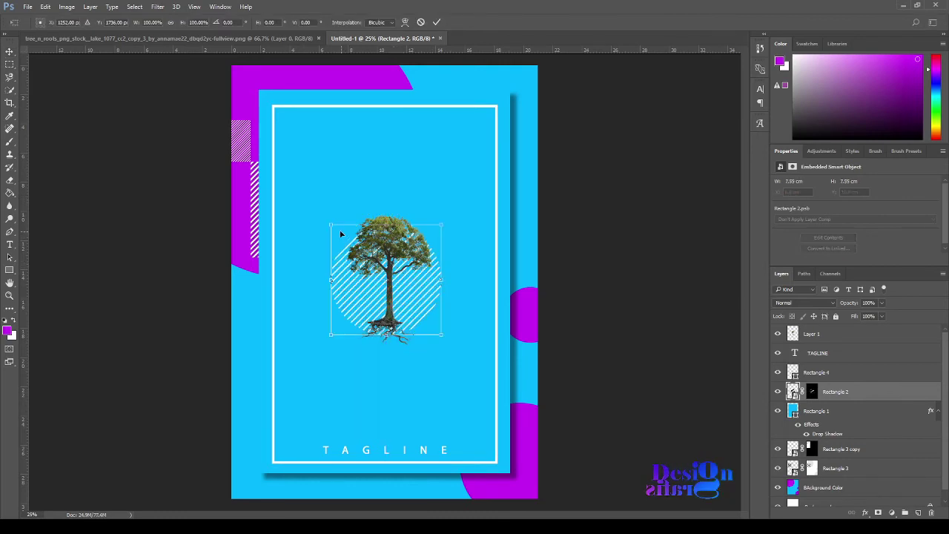
drag(332, 225, 320, 212)
key(Return)
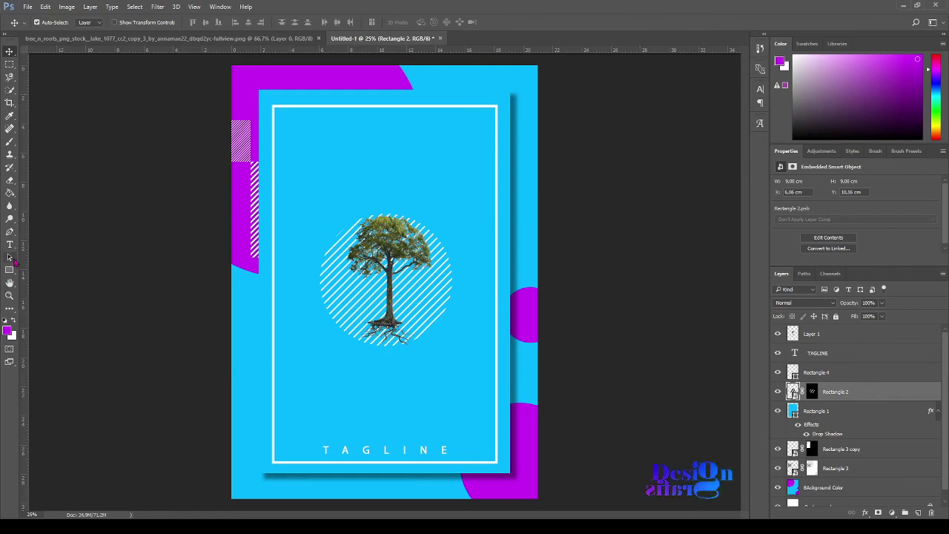
Add the text CONSERV in Myriad Pro at 20.88 pt near the poster's upper-right corner
click(9, 247)
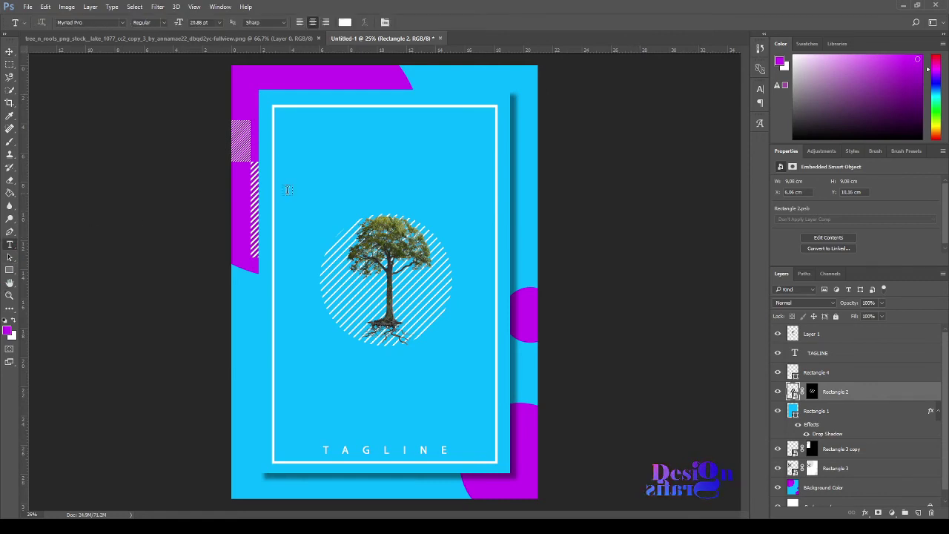
click(531, 108)
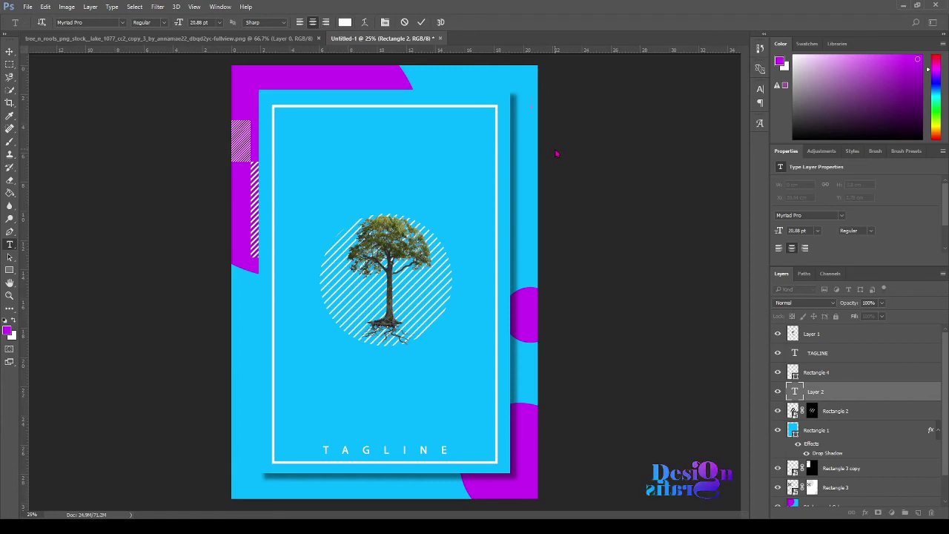
text(CO)
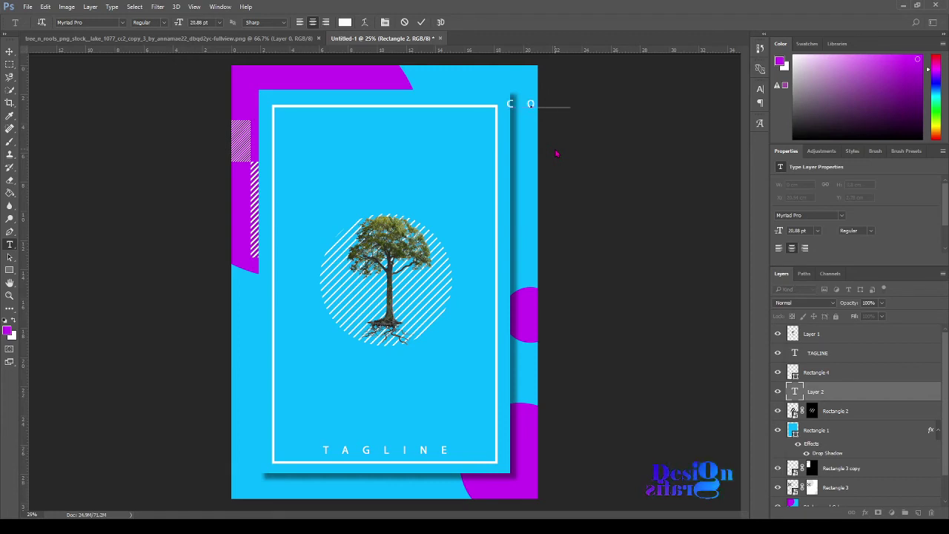
text(NS)
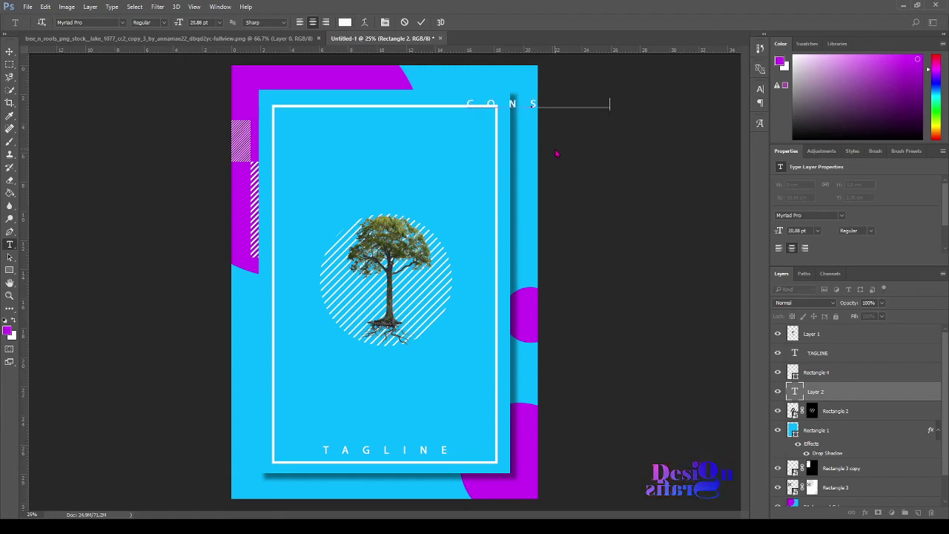
Change the colour of the CONSERV text to black
key(ctrl+a)
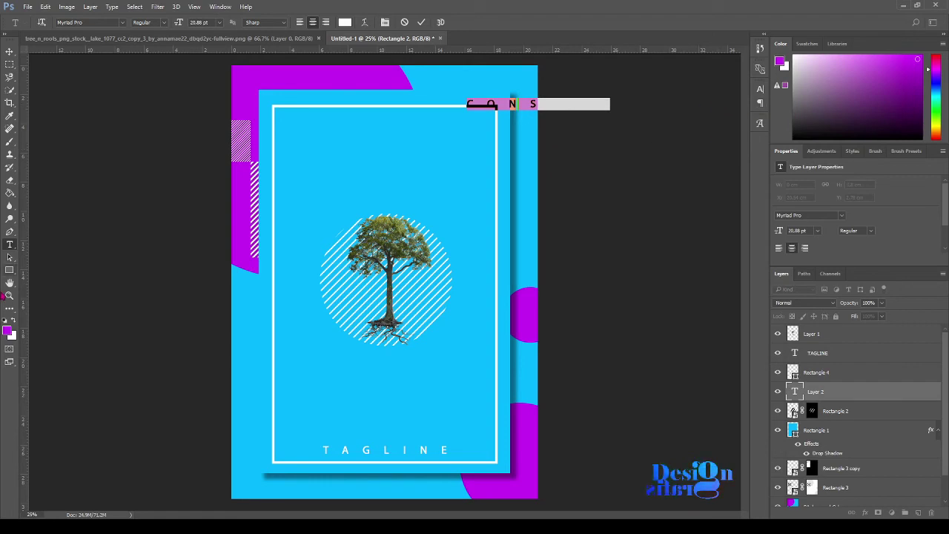
click(344, 22)
click(401, 264)
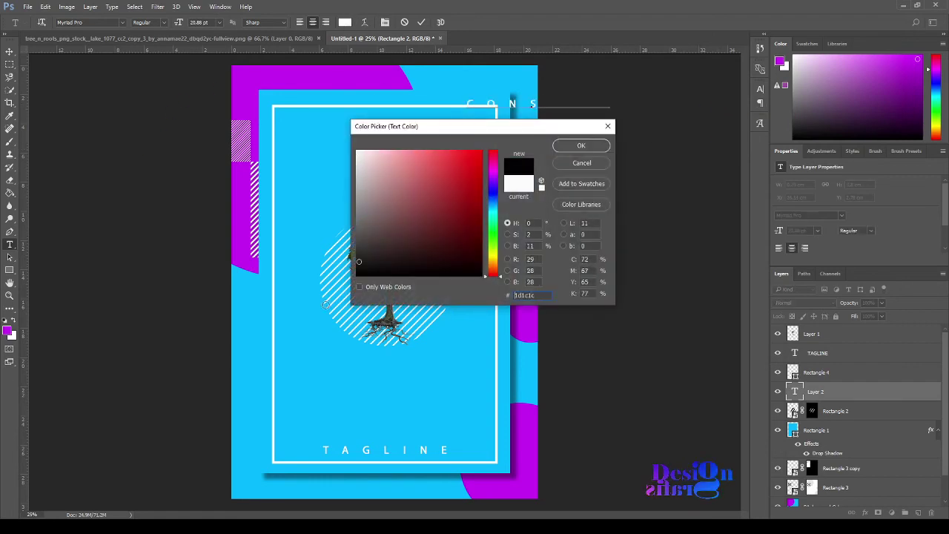
click(581, 145)
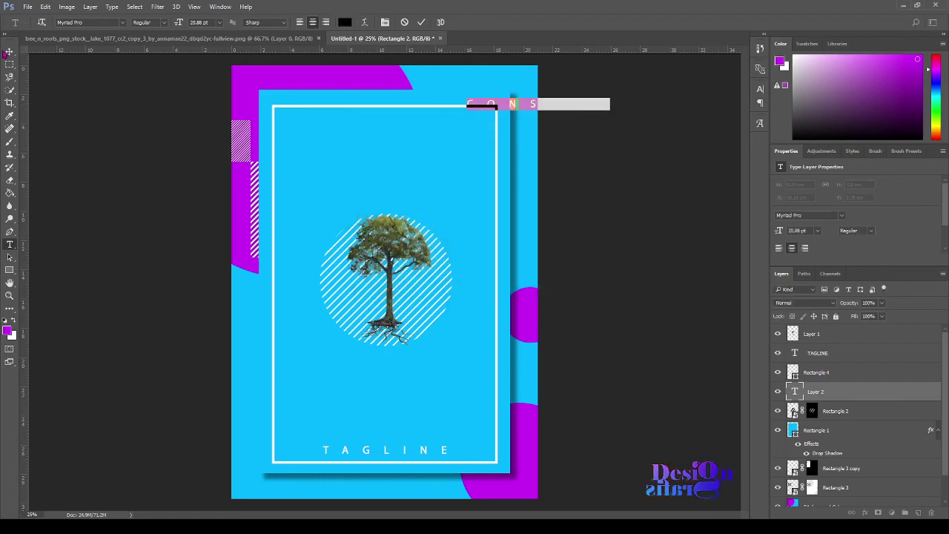
Set the CONSERV text's tracking to 380 and place it in the poster's upper-right corner, above the framed panel
click(9, 51)
drag(521, 109, 470, 76)
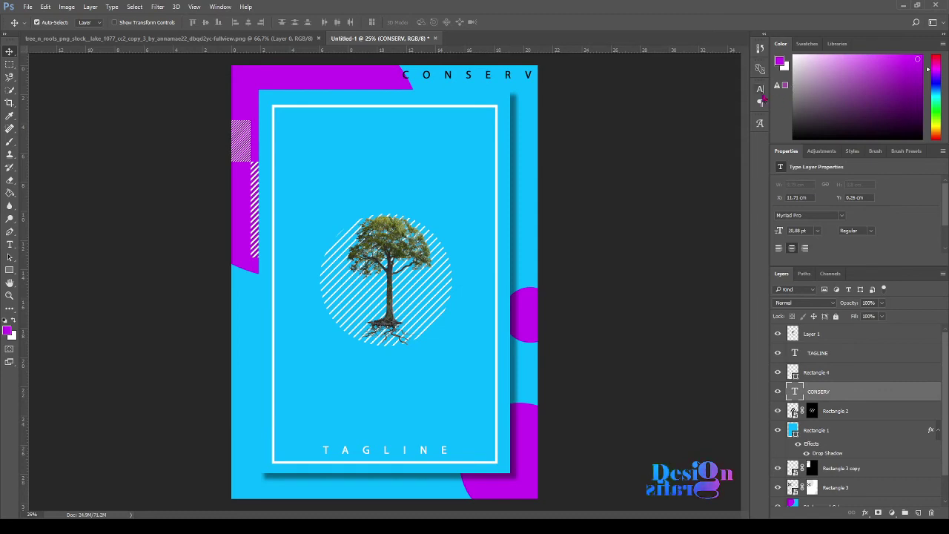
click(761, 92)
mouse_move(710, 136)
mouse_down()
mouse_move(716, 129)
mouse_move(683, 129)
mouse_move(704, 130)
mouse_move(693, 130)
mouse_up()
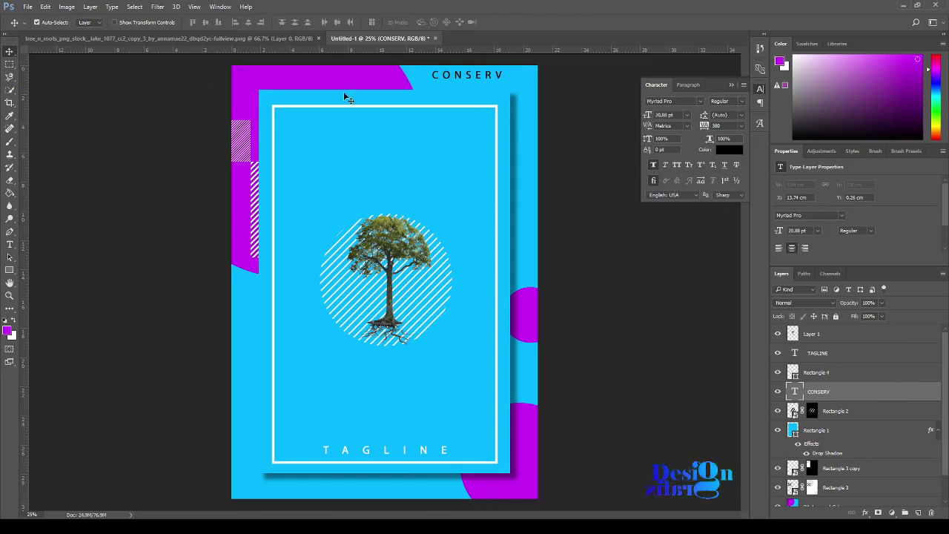
drag(461, 83, 489, 80)
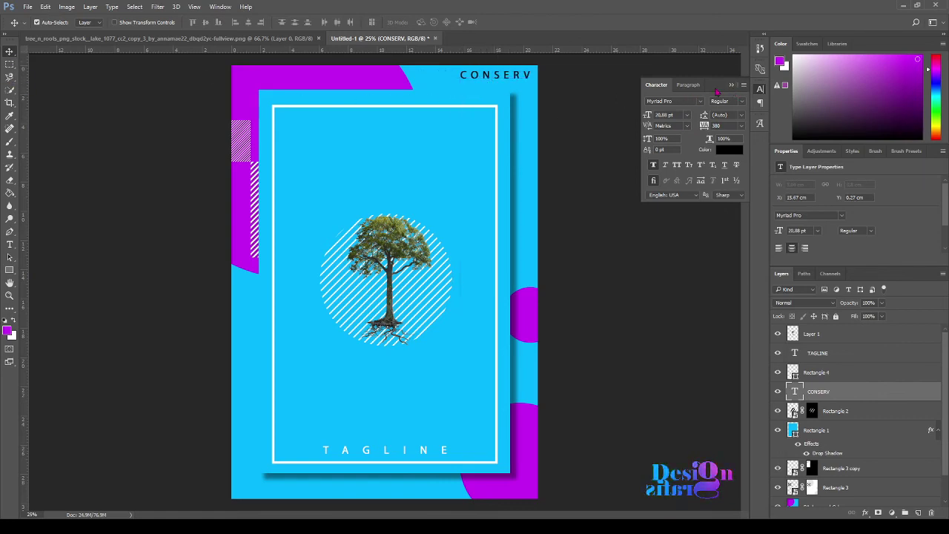
Add the text SAVE NATURE in black and place it on the purple shape above the panel, about X 2.46 cm, Y 0.53 cm
click(9, 244)
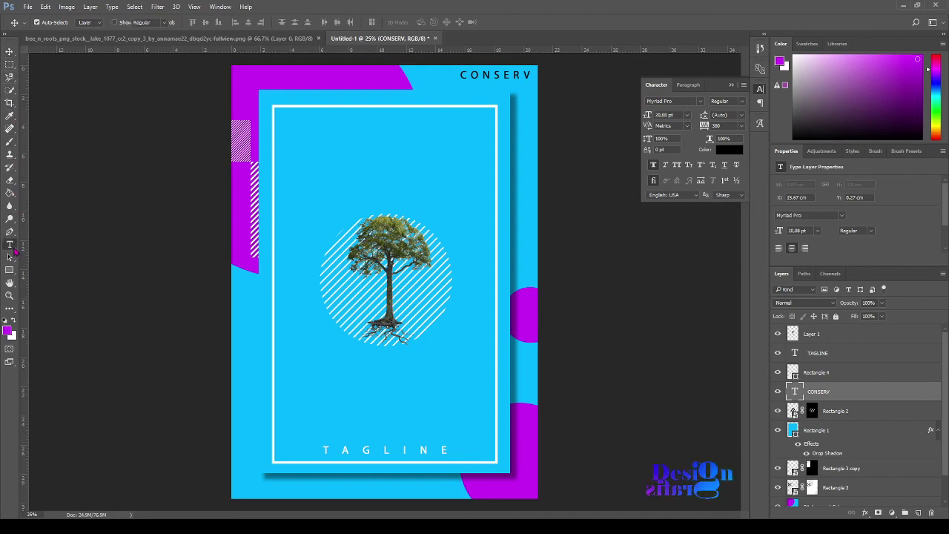
click(268, 78)
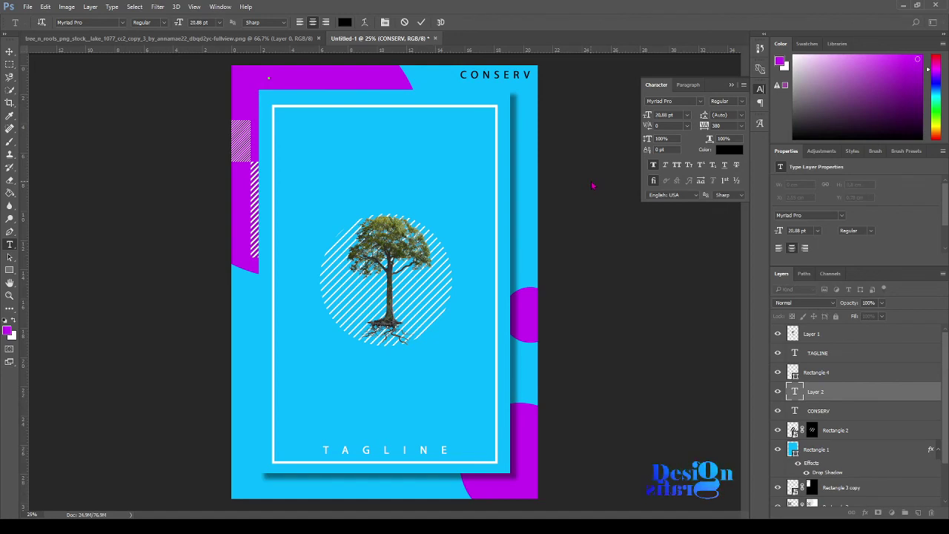
text(SAVE)
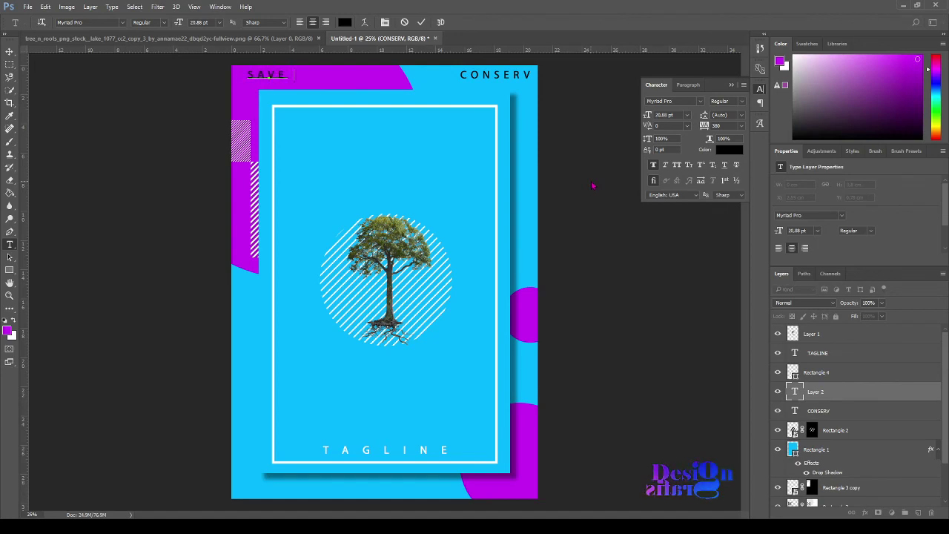
text( NATURE)
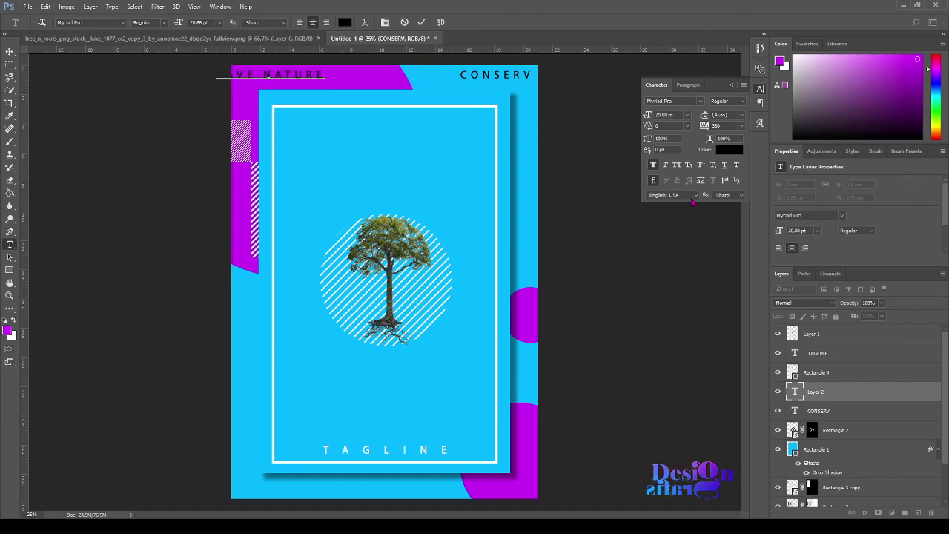
click(731, 86)
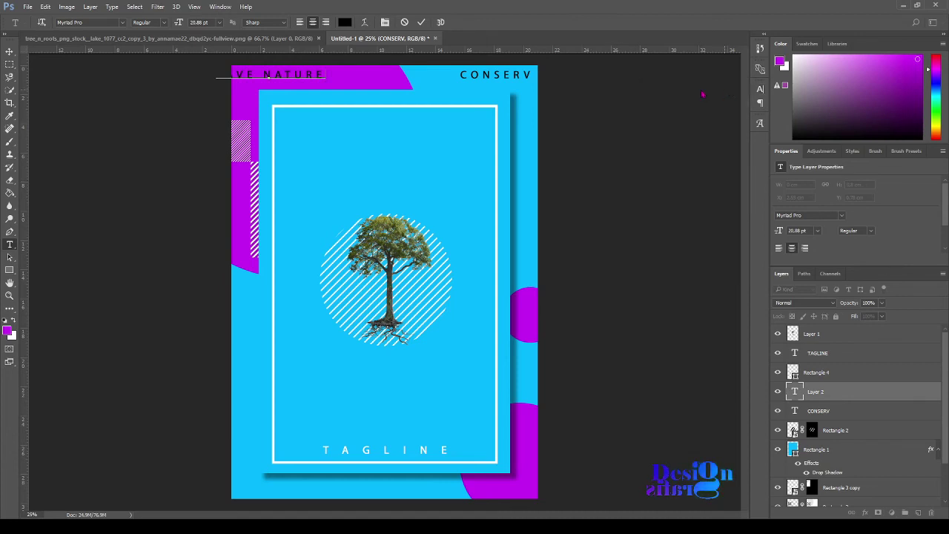
key(ctrl+Return)
key(v)
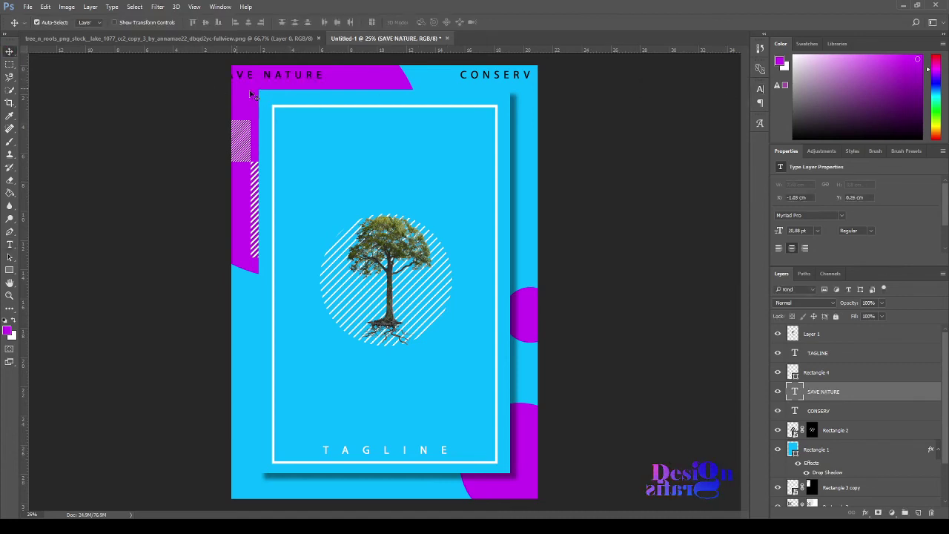
drag(273, 80, 324, 83)
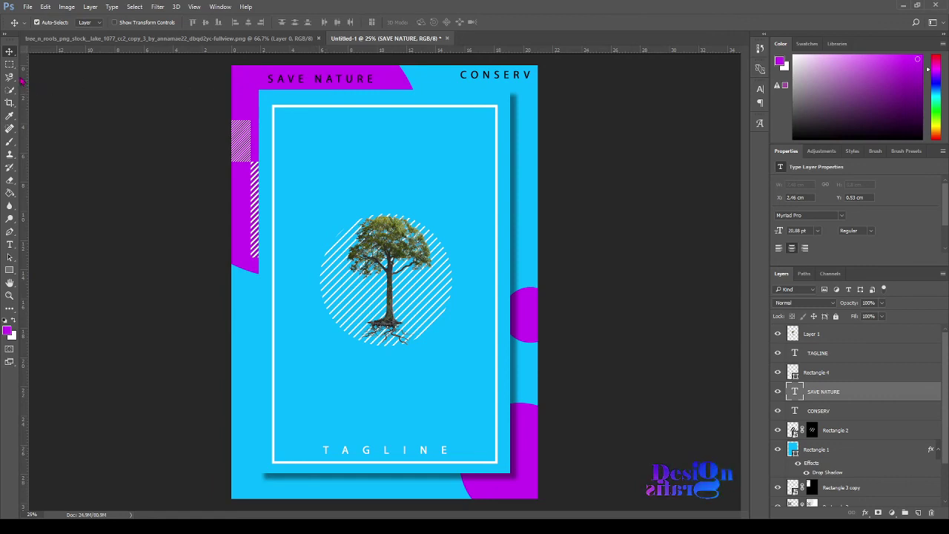
Try rotating the whole canvas 90° clockwise, and undo the rotation
click(66, 8)
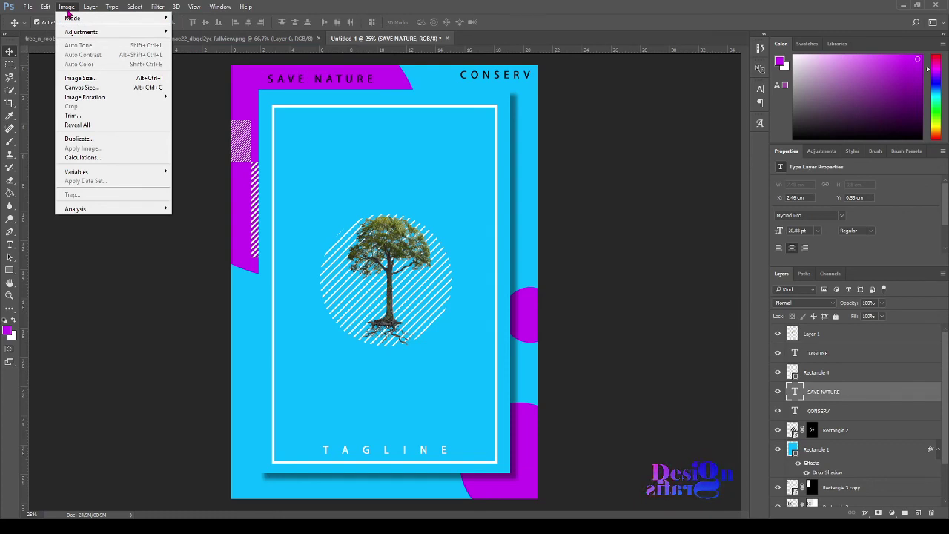
mouse_move(104, 99)
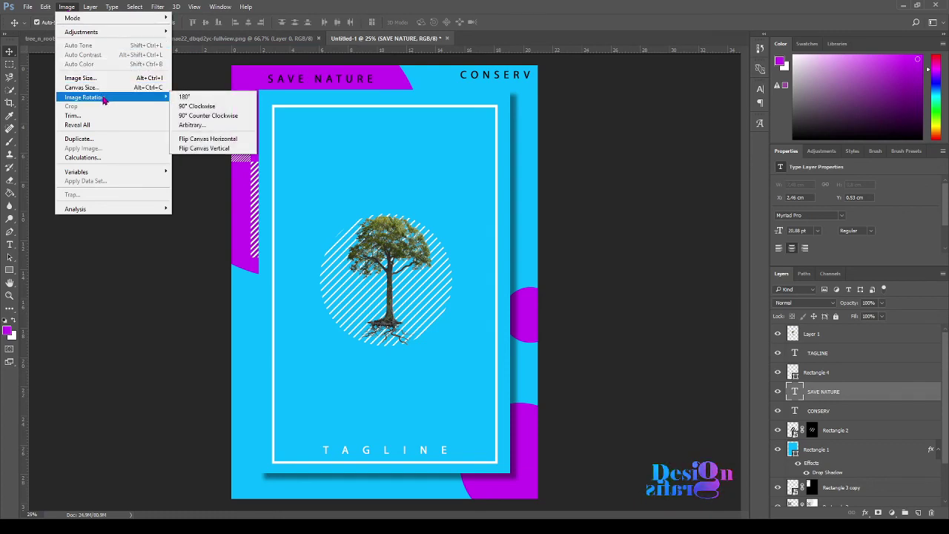
click(187, 106)
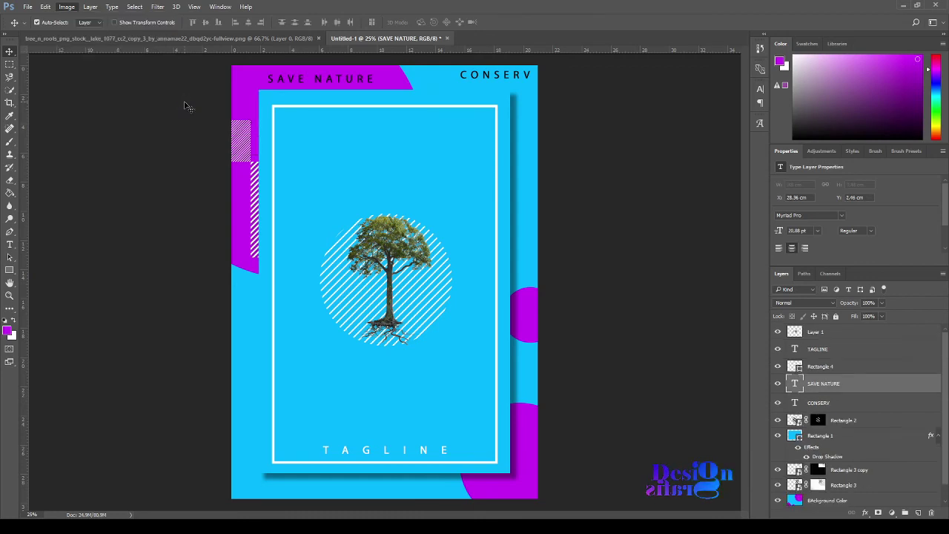
key(ctrl+z)
click(63, 9)
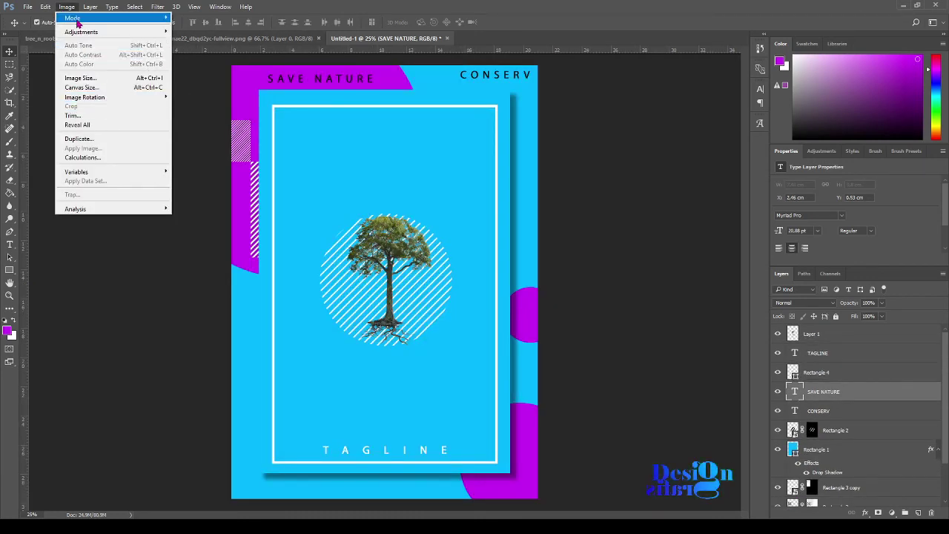
click(78, 9)
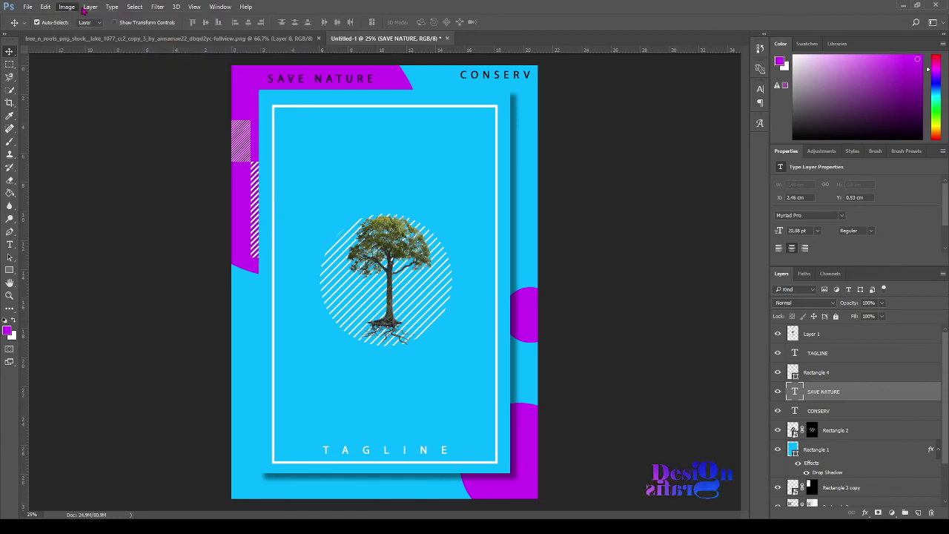
click(90, 8)
click(899, 444)
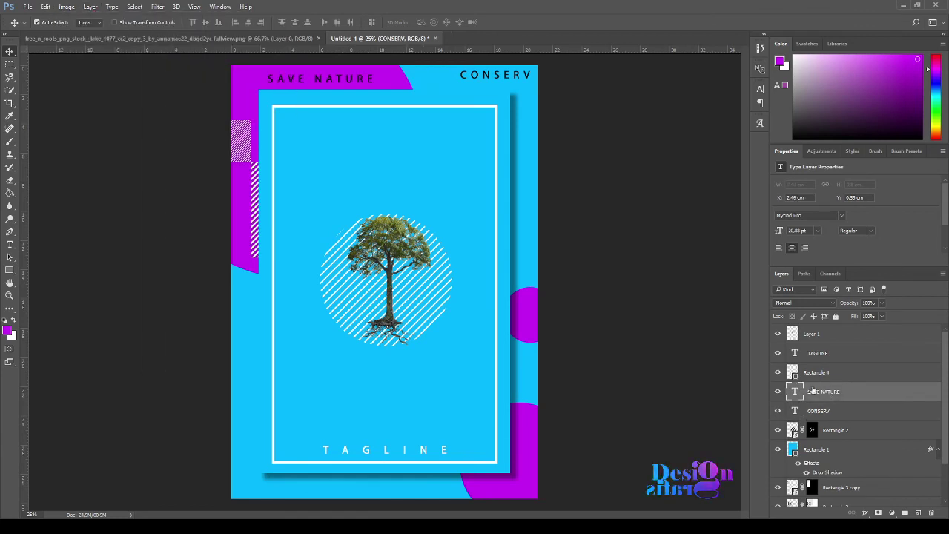
click(91, 7)
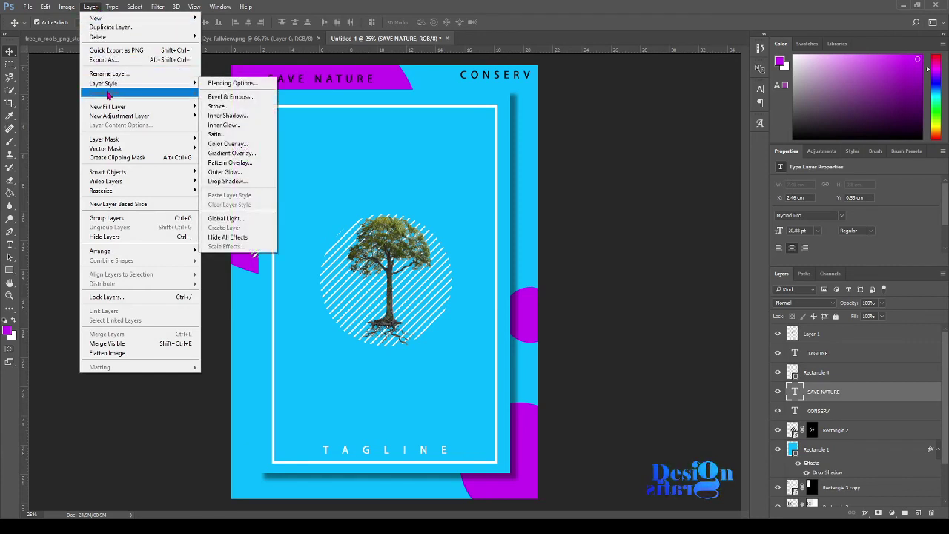
mouse_move(119, 109)
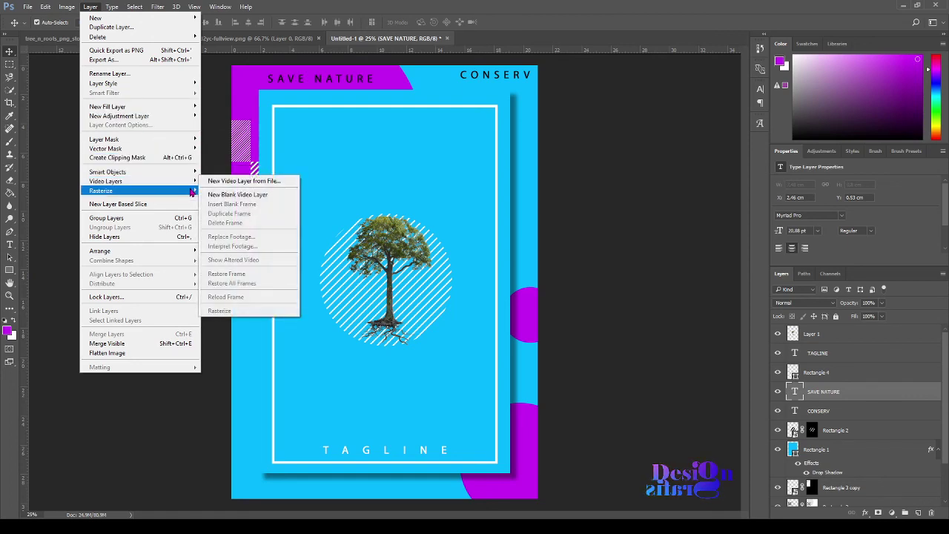
Rotate the SAVE NATURE text to -90° and place it in the poster's lower-left margin, about X 0.51 cm, Y 19.22 cm
mouse_move(54, 6)
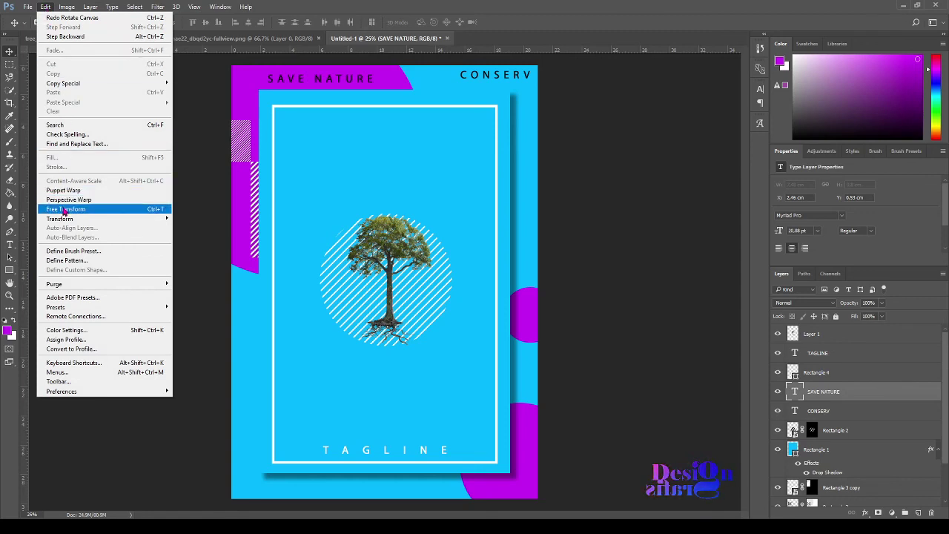
click(142, 211)
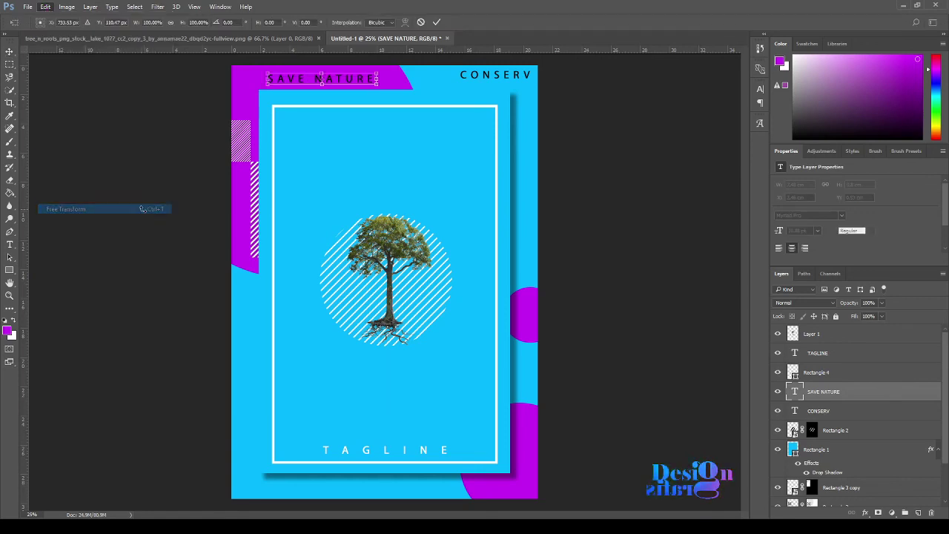
drag(348, 82, 322, 96)
click(216, 22)
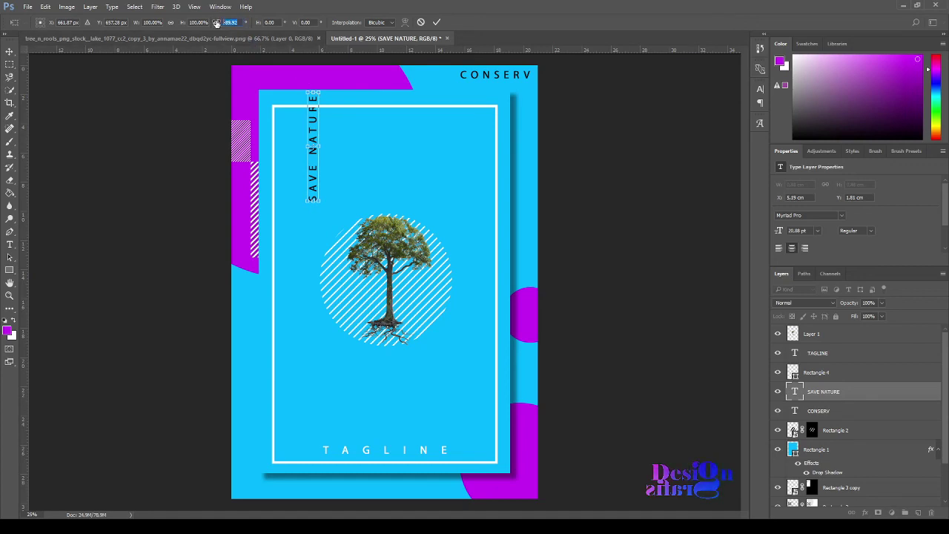
text(-90)
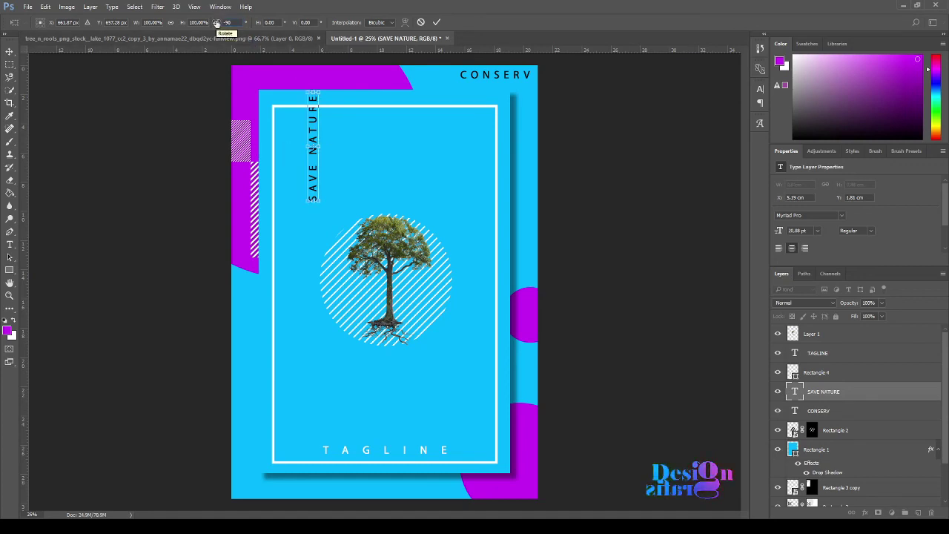
drag(312, 126, 245, 383)
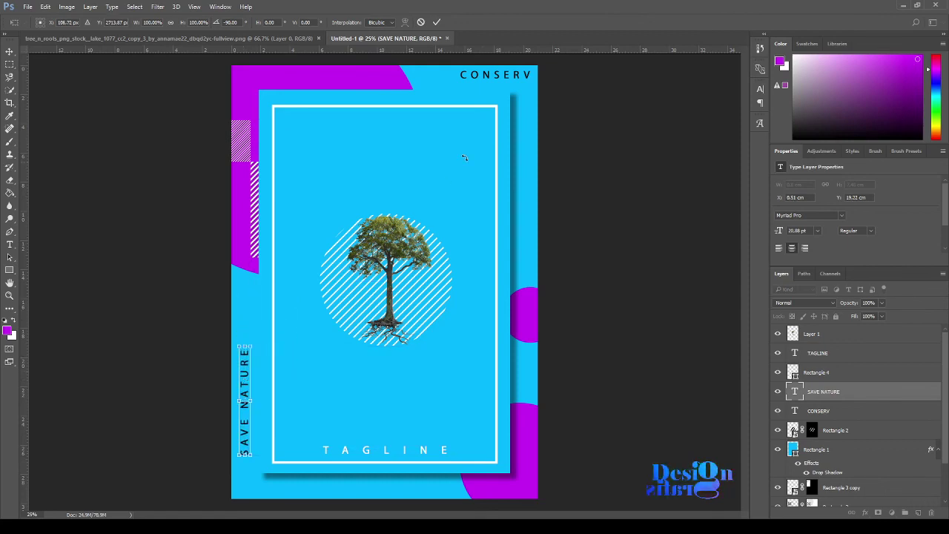
click(436, 23)
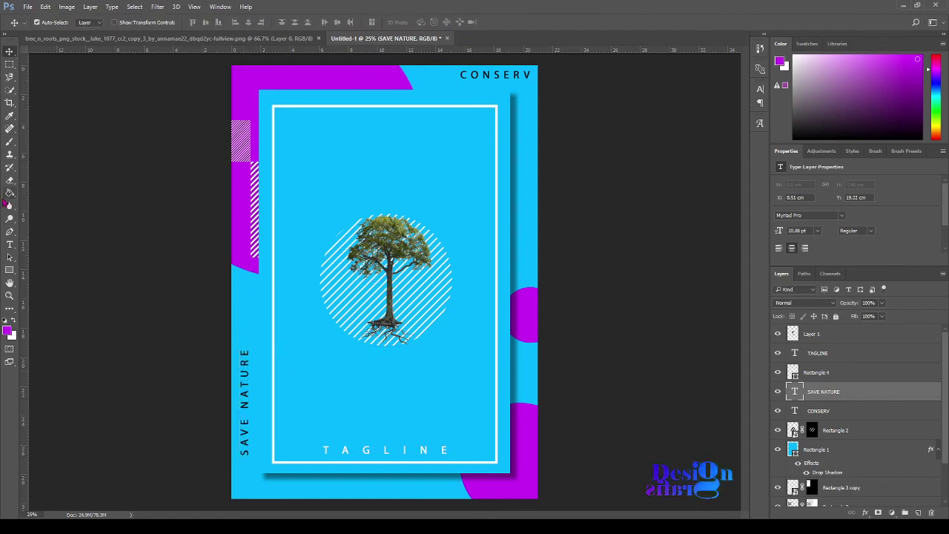